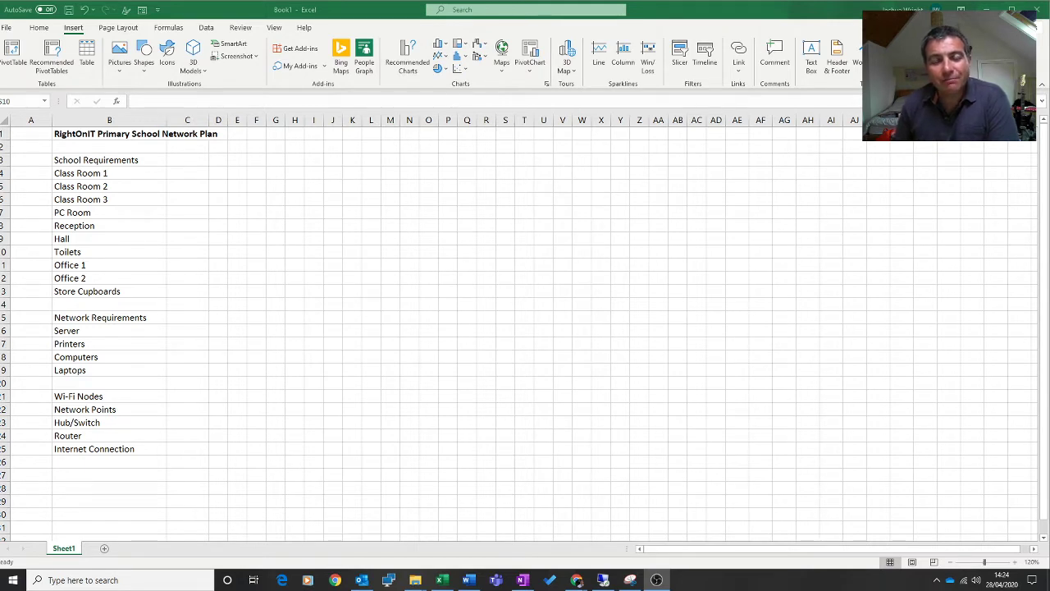
Resize the columns from E onward to one uniform narrow width to form an even drawing grid
left_click_drag(115, 161, 104, 449)
left_click(391, 331)
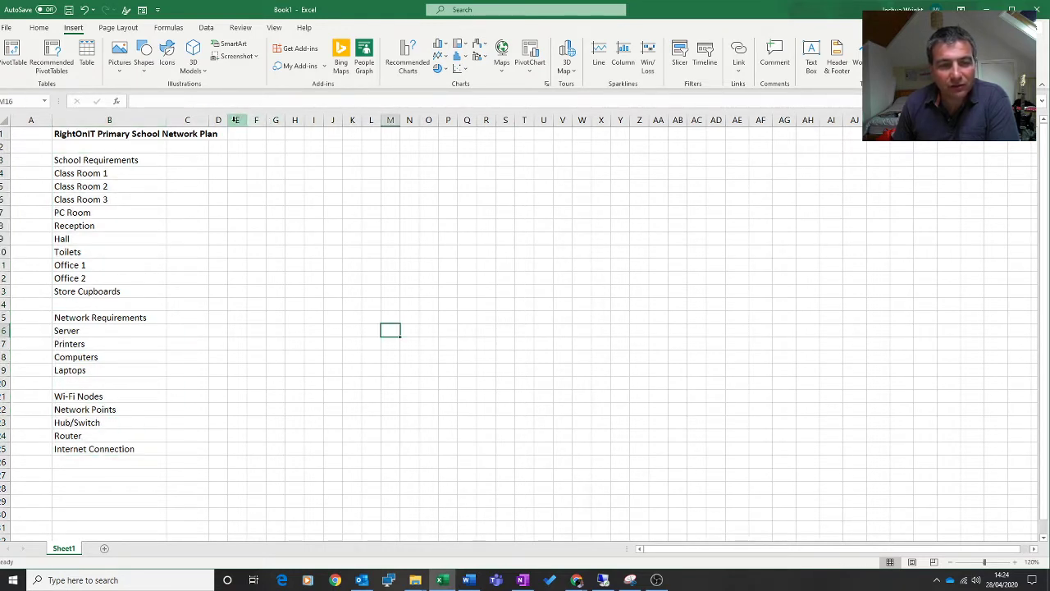
mouse_move(237, 120)
left_mouse_down()
mouse_move(880, 129)
mouse_move(814, 122)
left_mouse_up()
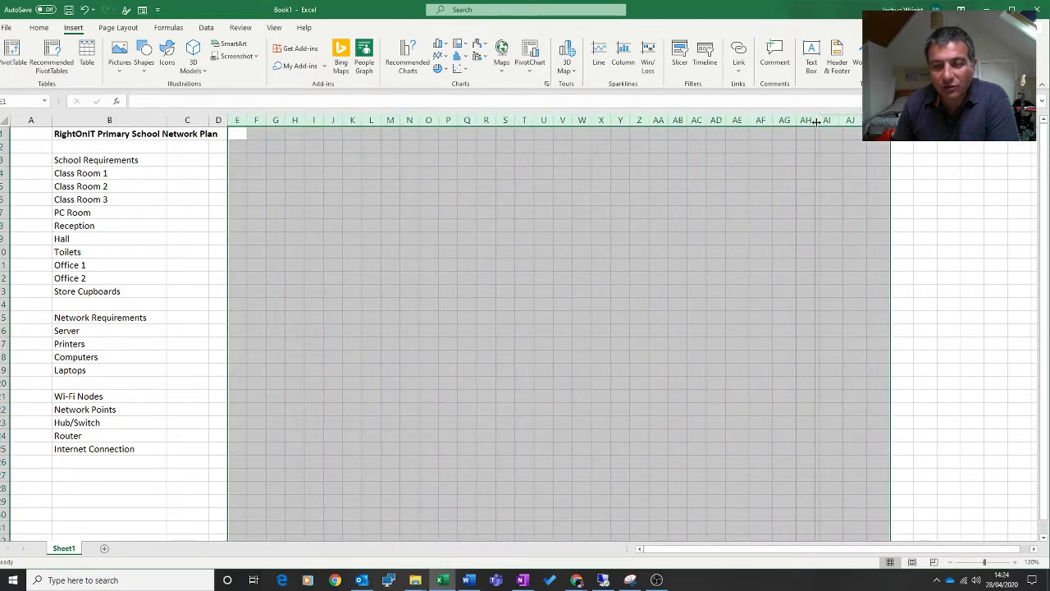
left_click(443, 212)
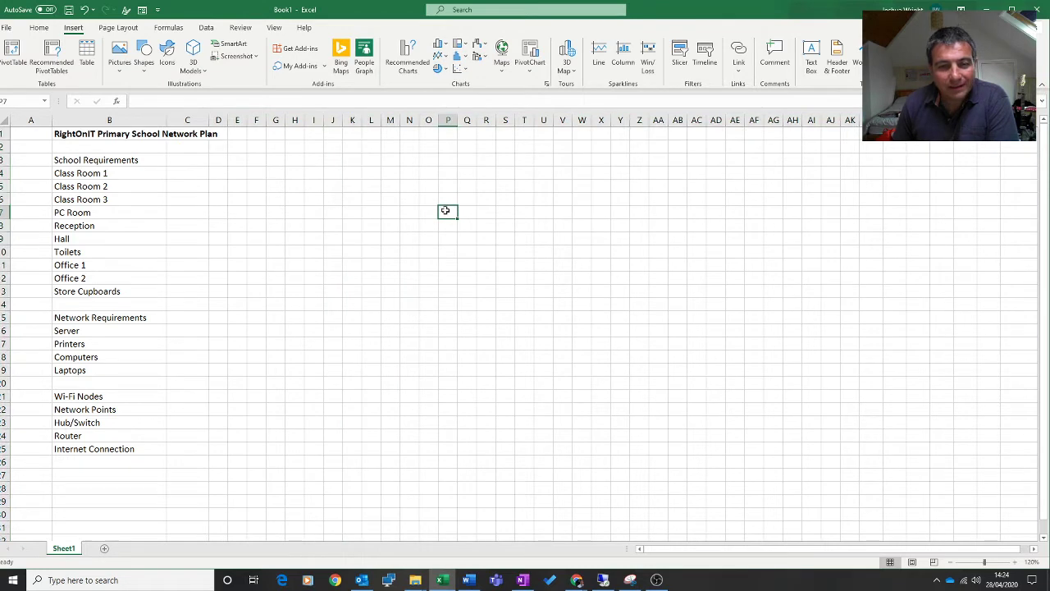
Outline the small room P4:R5 and the corridor P6:Q18 below it with outside borders
left_click_drag(449, 169, 486, 190)
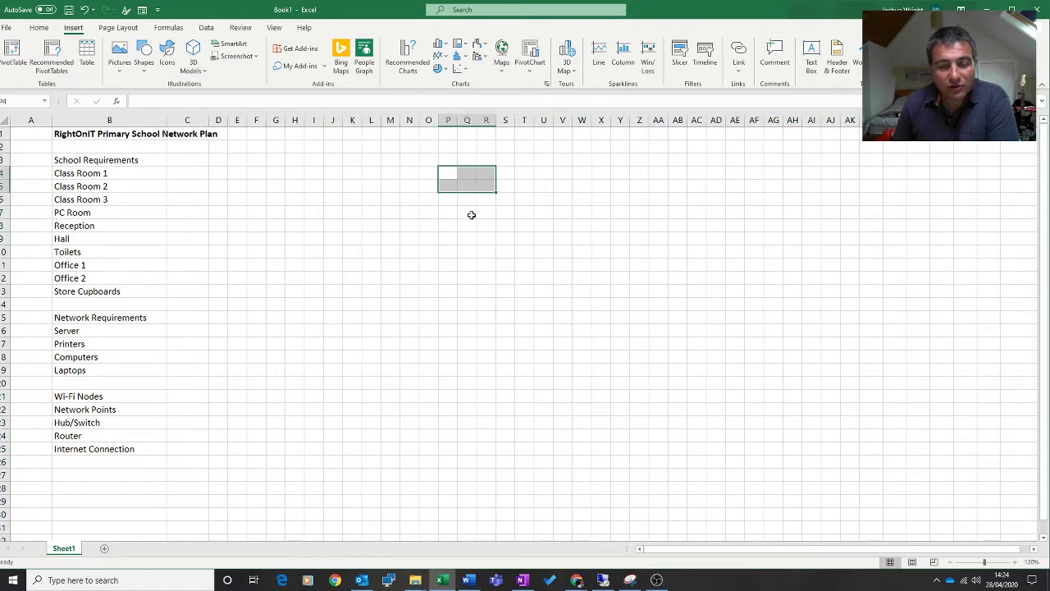
left_click(39, 27)
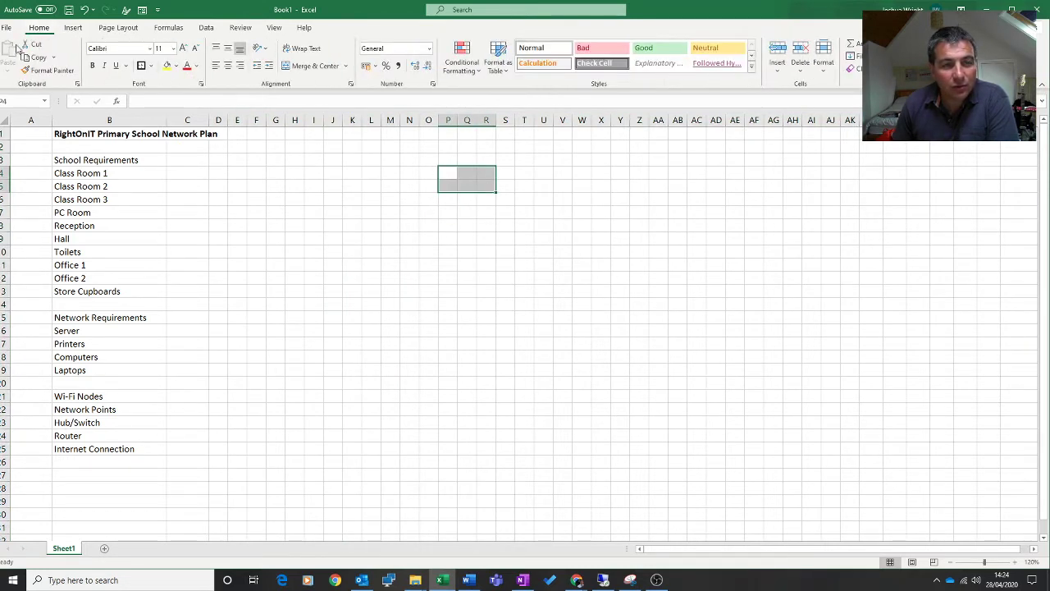
left_click(472, 252)
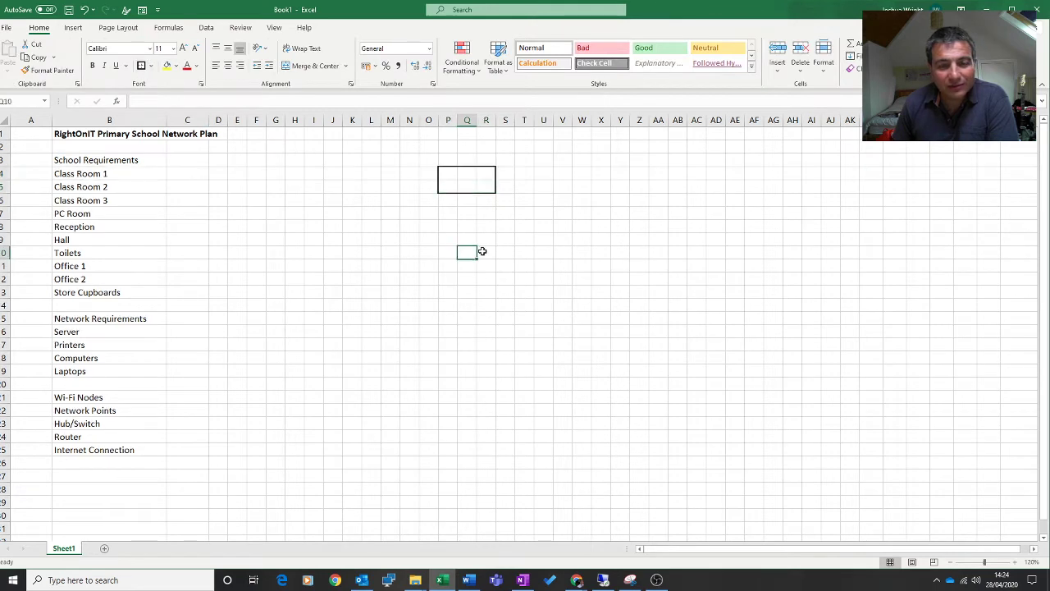
left_click_drag(452, 205, 468, 358)
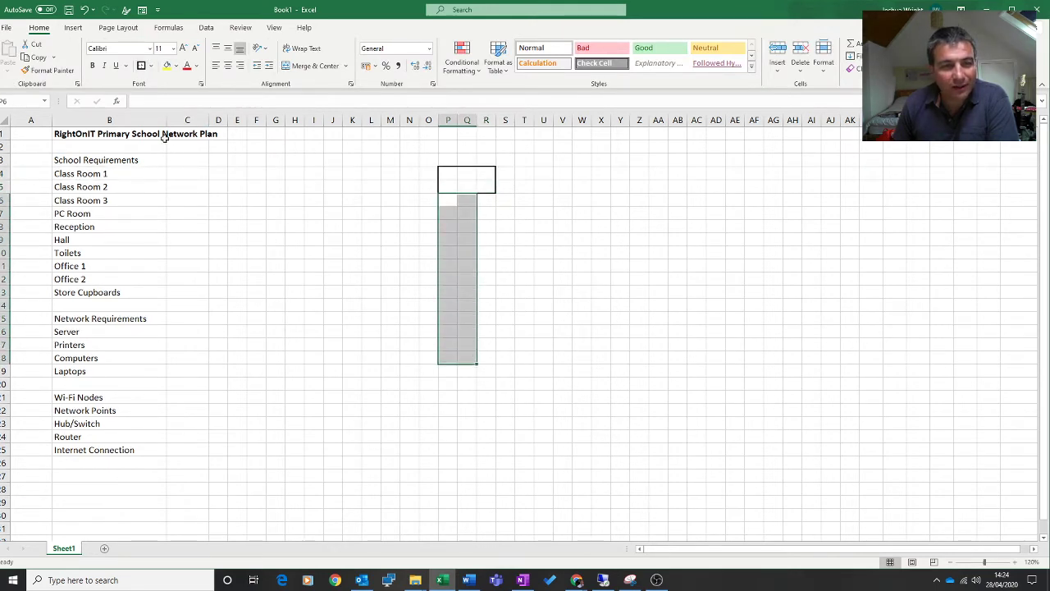
left_click(141, 65)
Outline two large rooms beside the corridor with outside borders, one around F6:O12 and one around F13:O18
left_click_drag(425, 198, 424, 359)
left_click(142, 65)
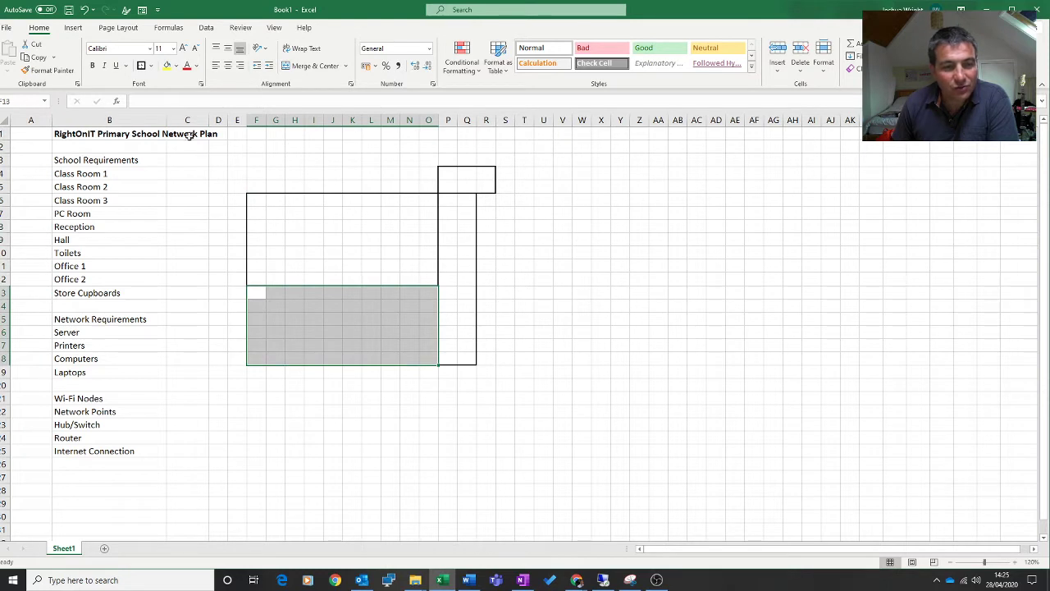
left_click(141, 66)
left_click(367, 425)
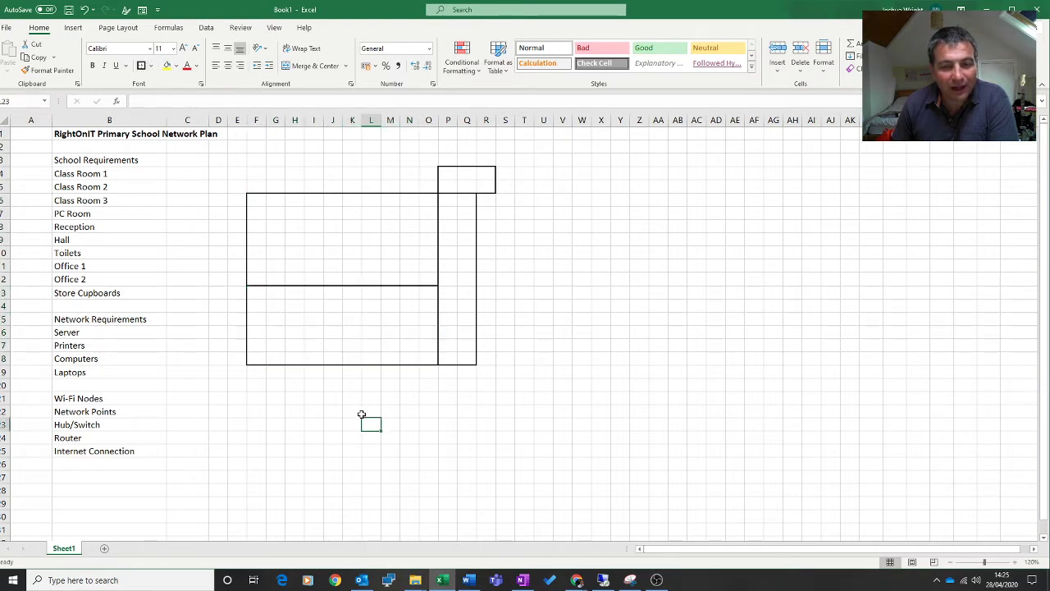
Move the Class Room 1 entry from the requirements list to cell J9 in the upper large room, centred and bold
left_click(90, 174)
left_click_drag(116, 182, 338, 250)
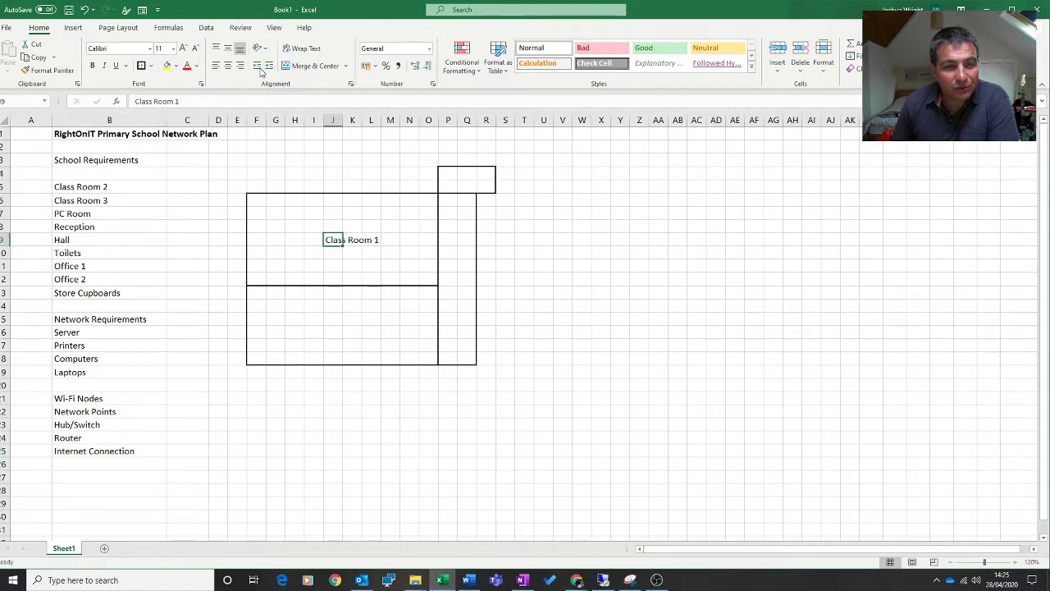
left_click(228, 65)
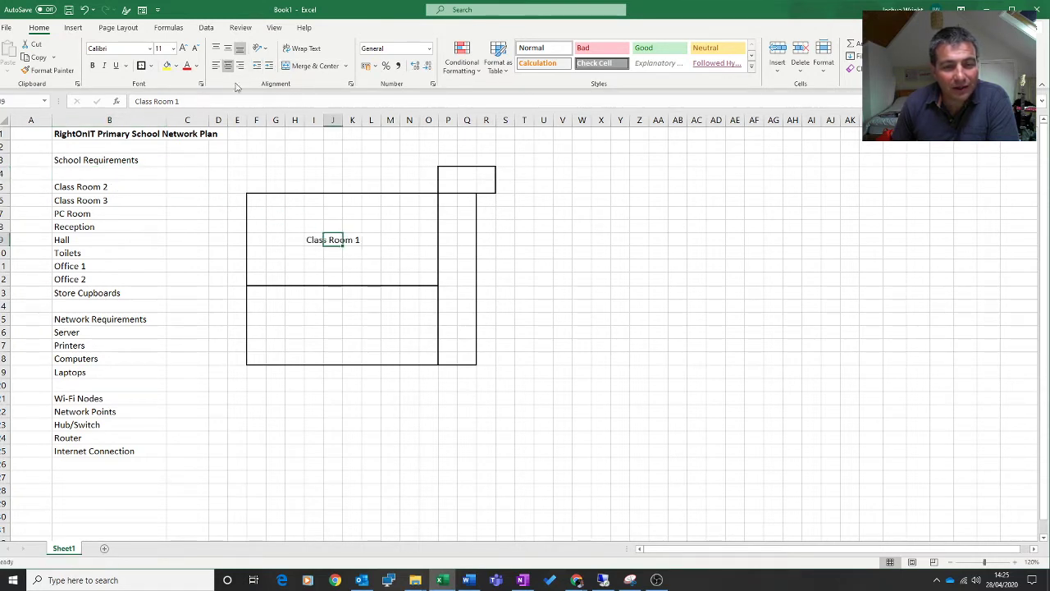
left_click(92, 66)
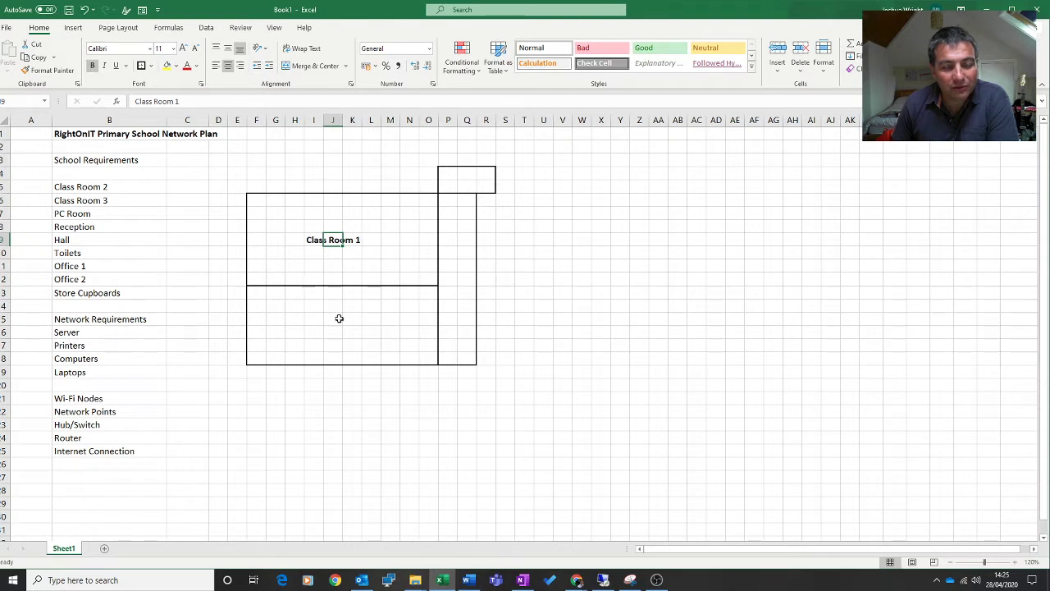
Move the Reception entry from the requirements list to cell Q4 in the small room above the corridor and centre it
left_click(111, 228)
left_click_drag(122, 222, 468, 173)
left_click(227, 66)
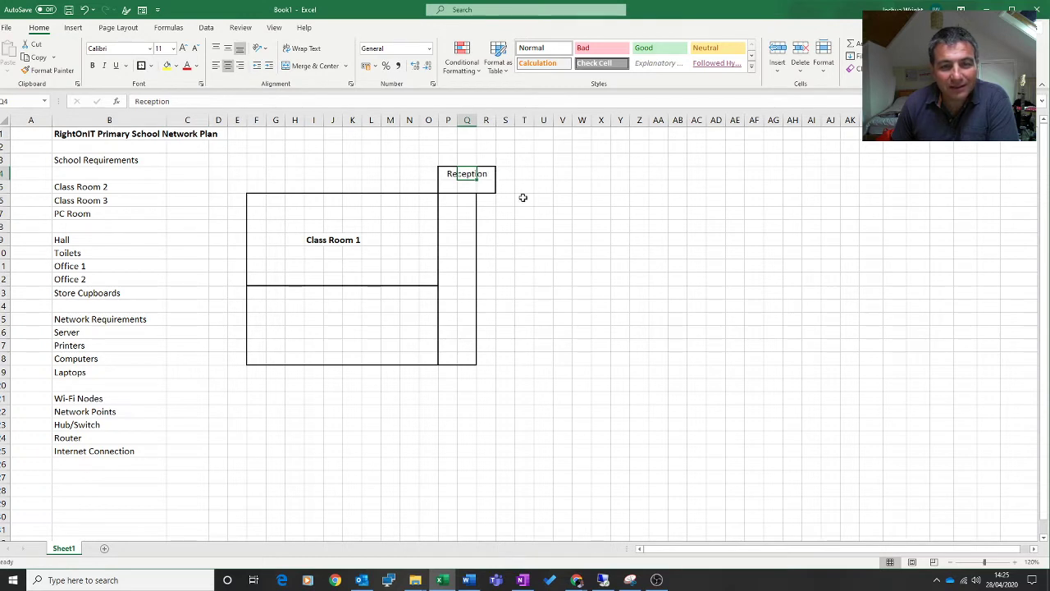
left_click(540, 213)
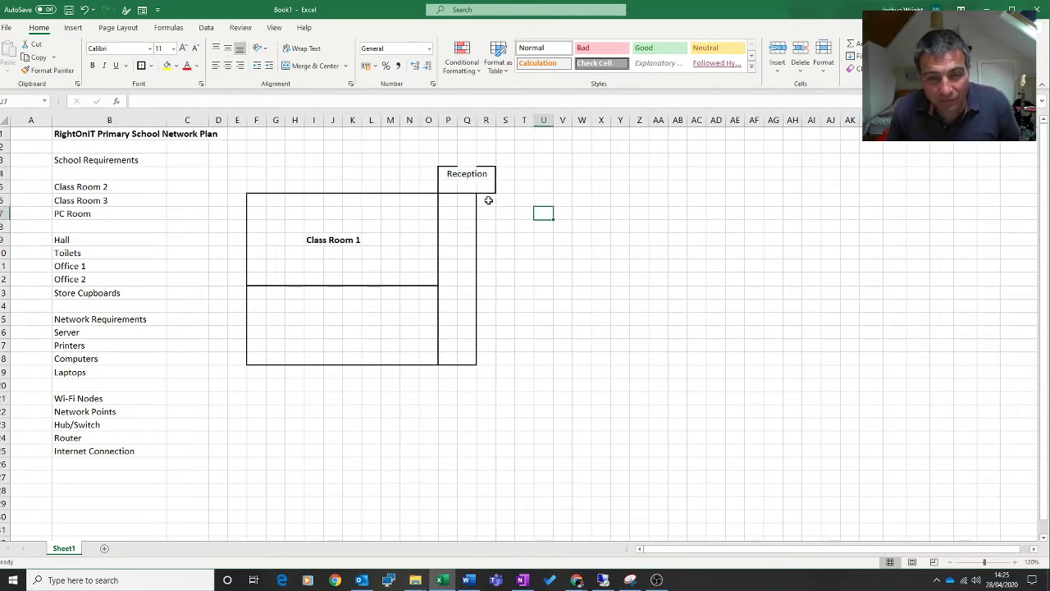
Outline a room at R6:U8 beside the corridor with an outside border
left_click_drag(488, 199, 544, 228)
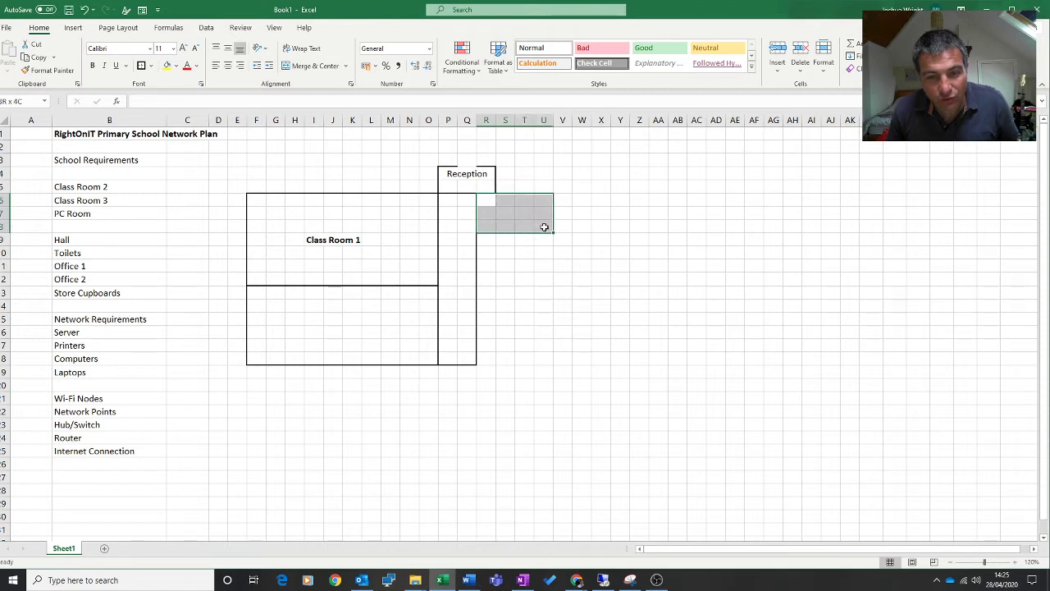
left_click(141, 65)
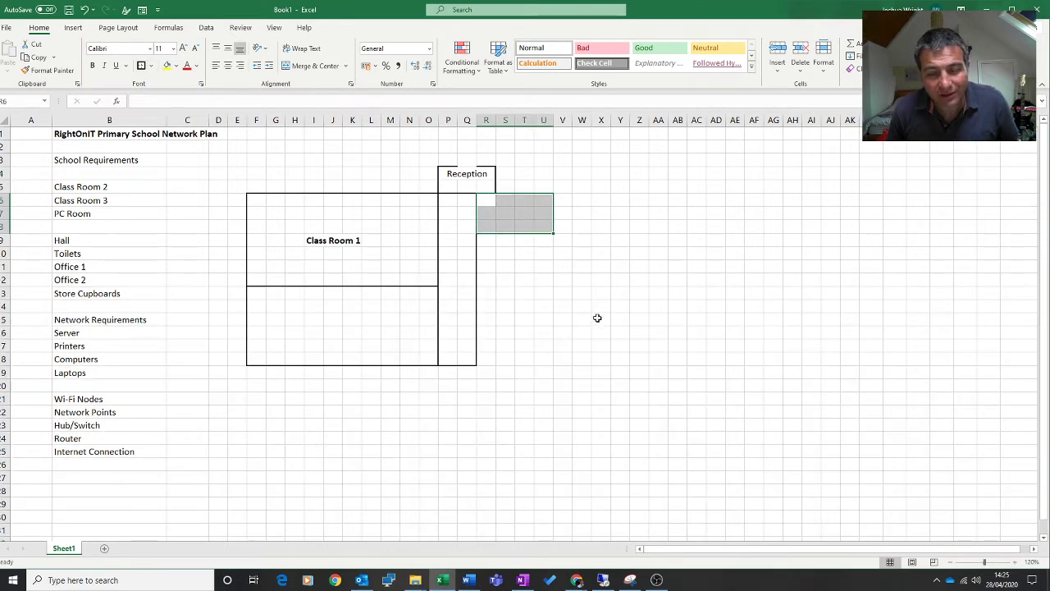
left_click(561, 280)
Label the room beside the corridor by entering Network in S6 and Room in S7
left_click(506, 206)
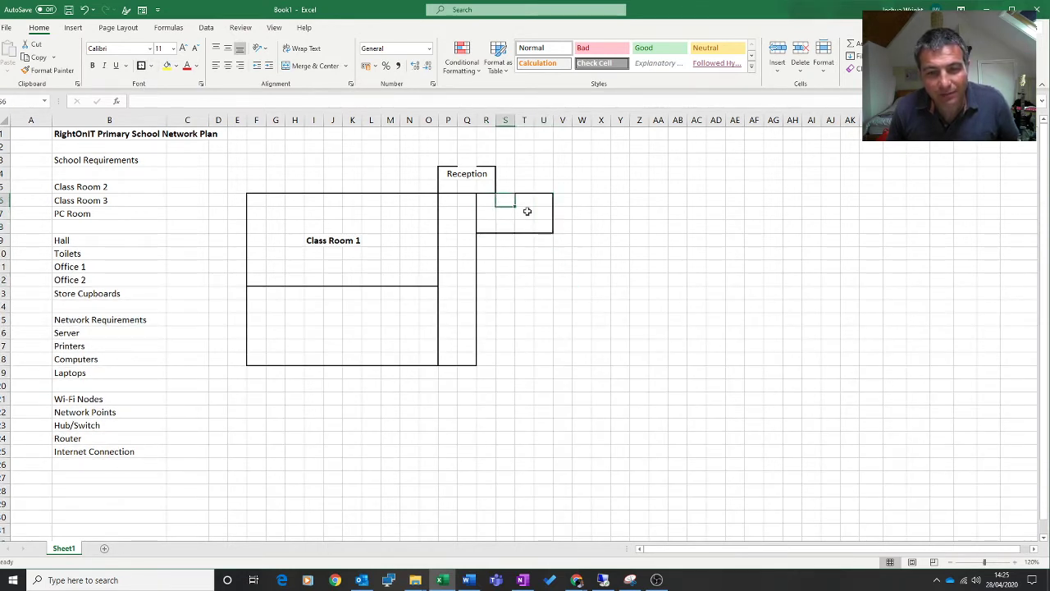
type("Networ")
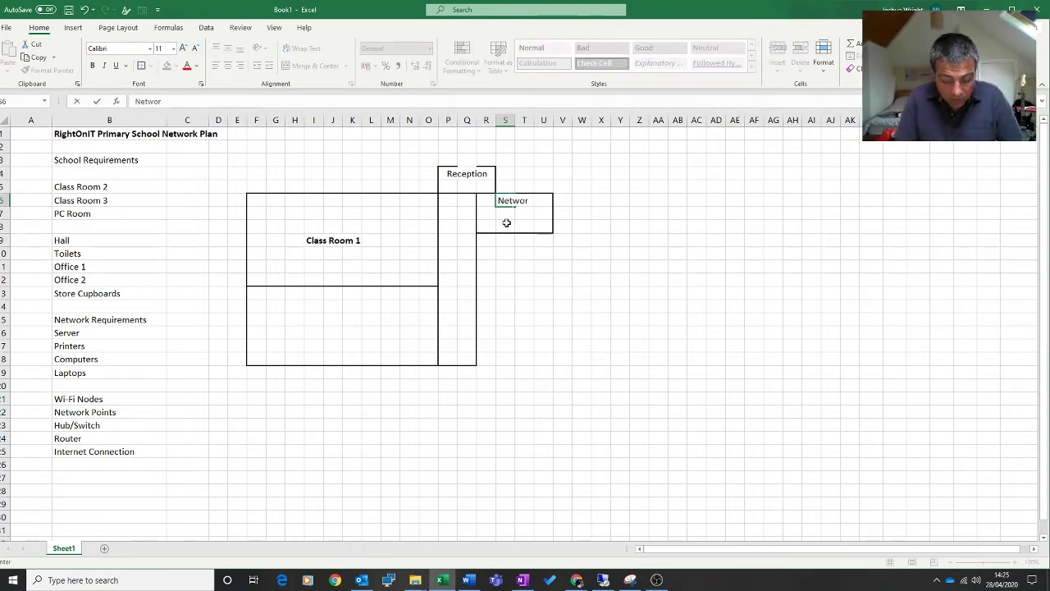
type("k")
key("Up")
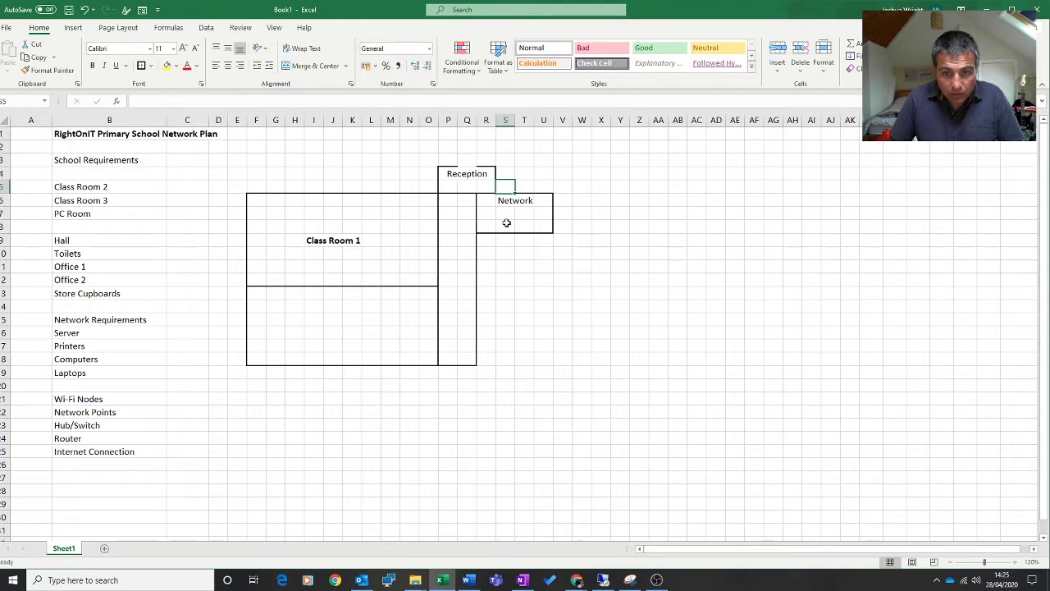
left_click(506, 222)
type("Ro")
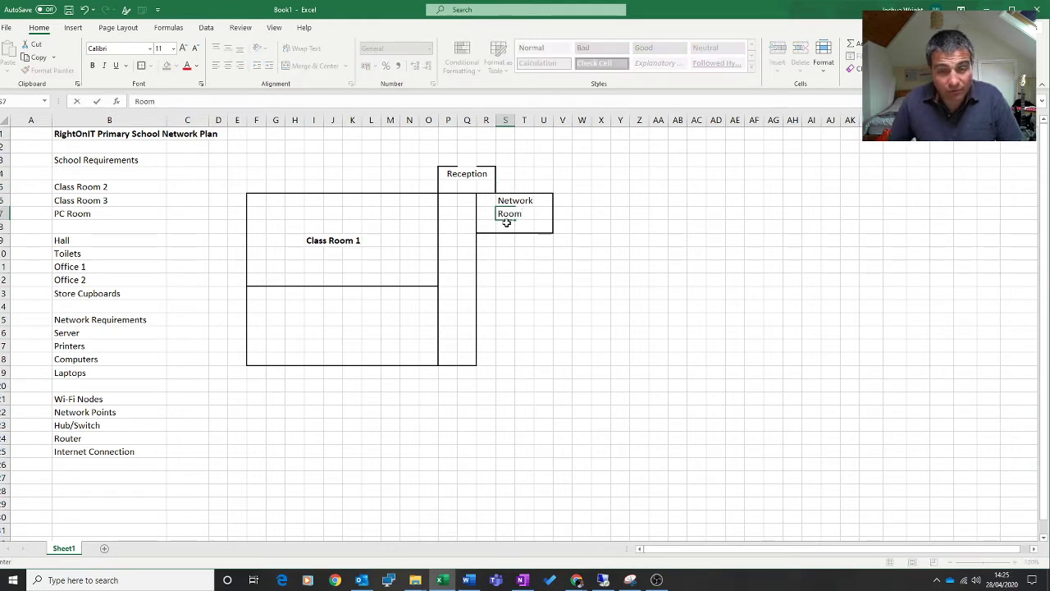
type("om")
left_click(598, 266)
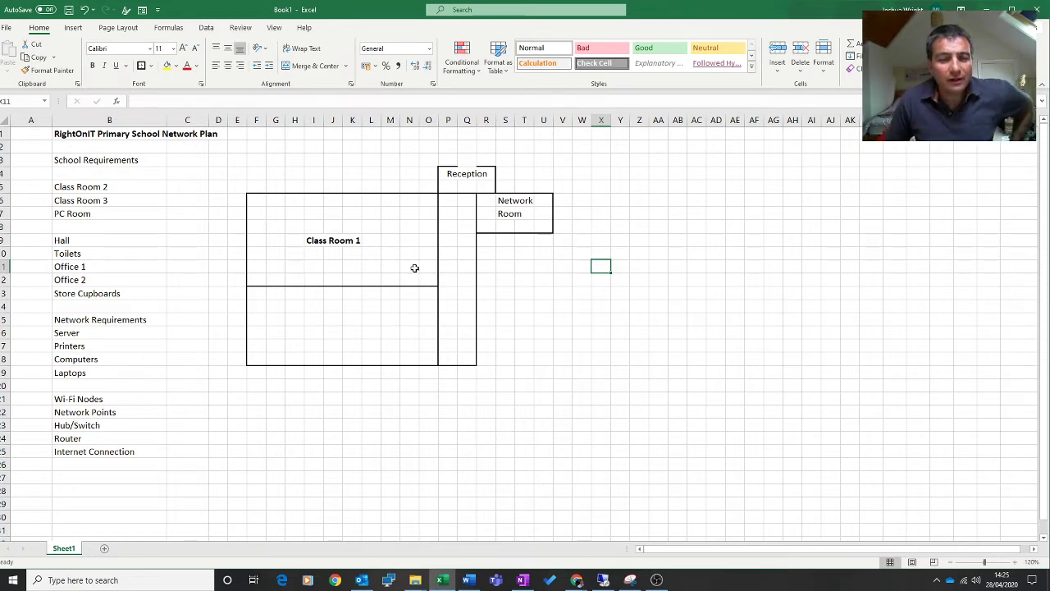
Outline a large room at M19:X31 below the corridor with an outside border and label it Hall in Q22
left_click_drag(381, 369, 591, 524)
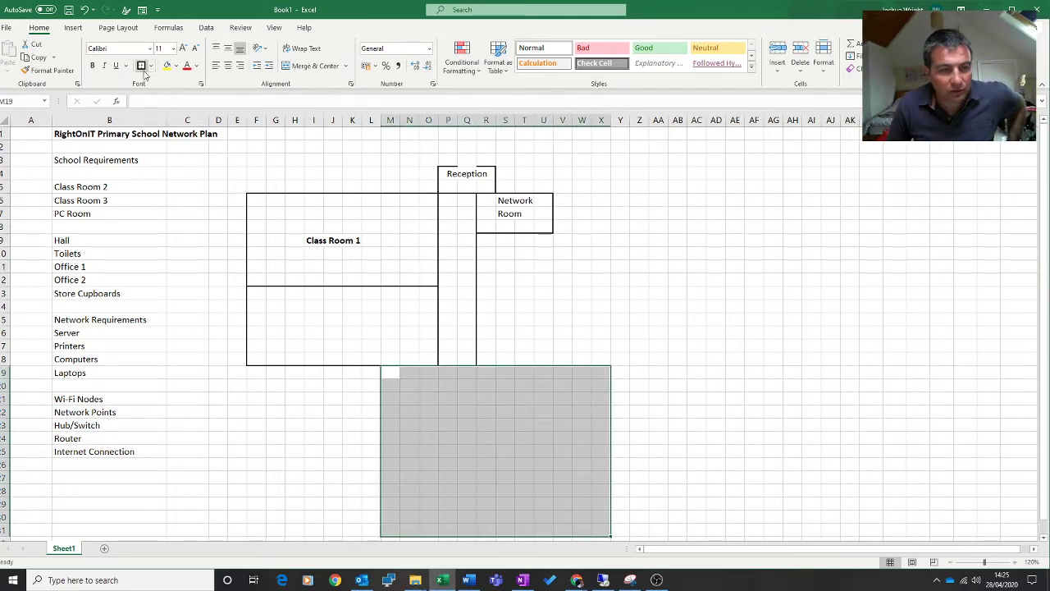
left_click(465, 414)
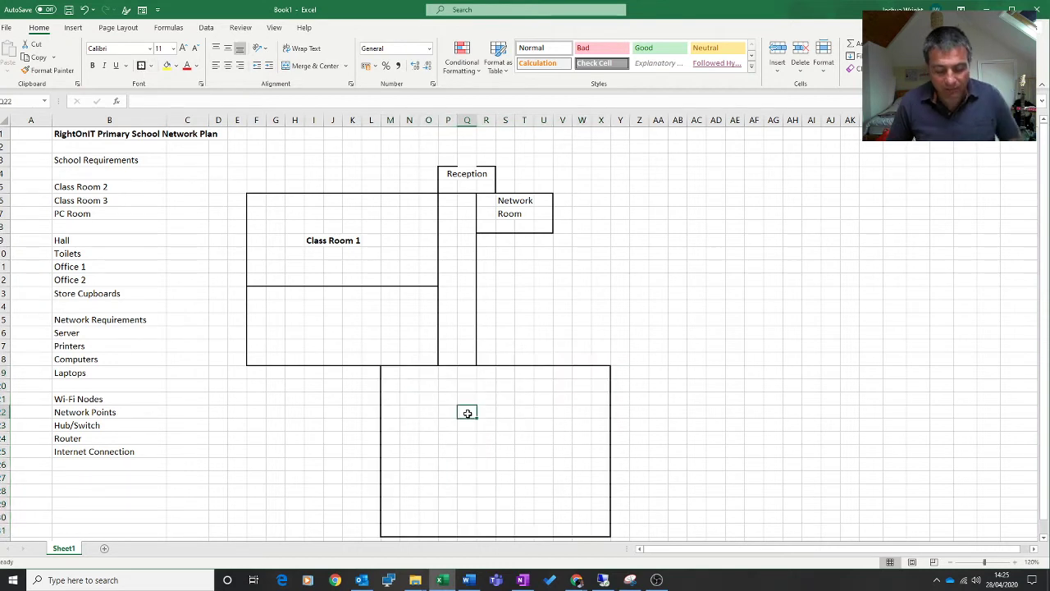
type("Hall")
key("Return")
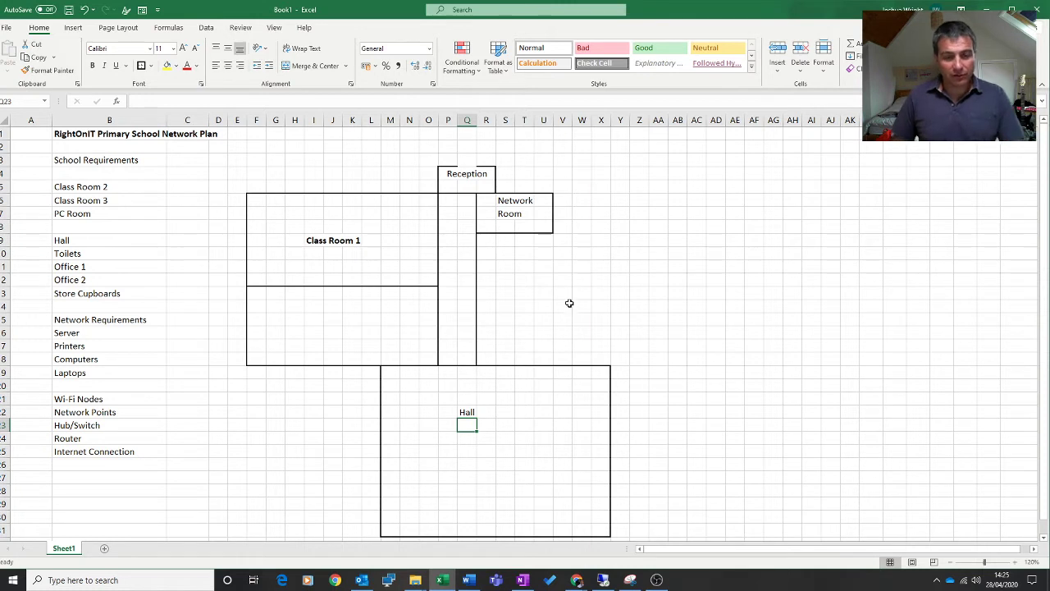
left_click_drag(128, 318, 123, 453)
left_click(113, 478)
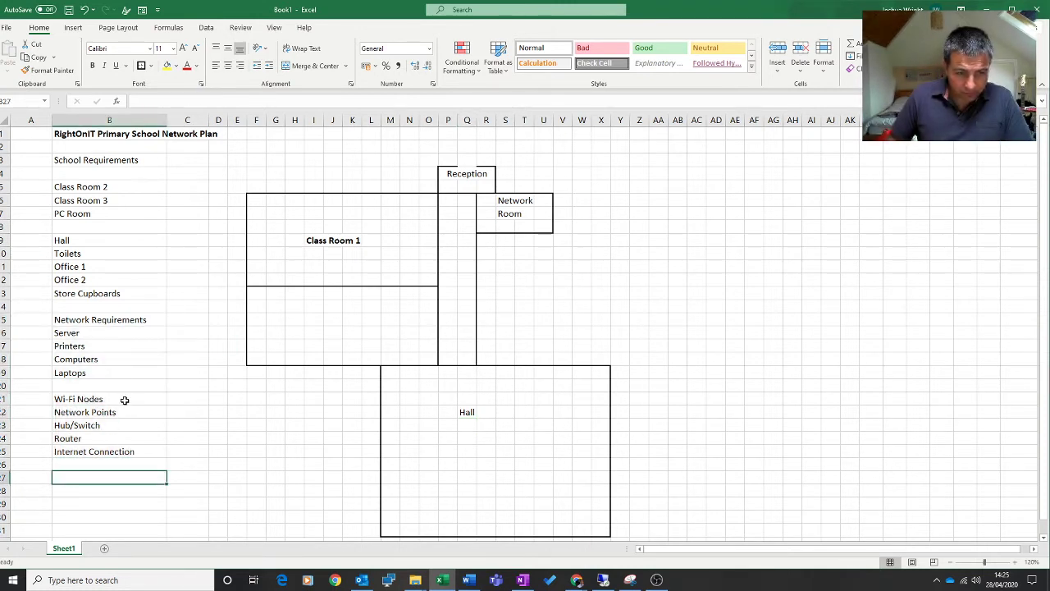
left_click_drag(139, 325, 143, 451)
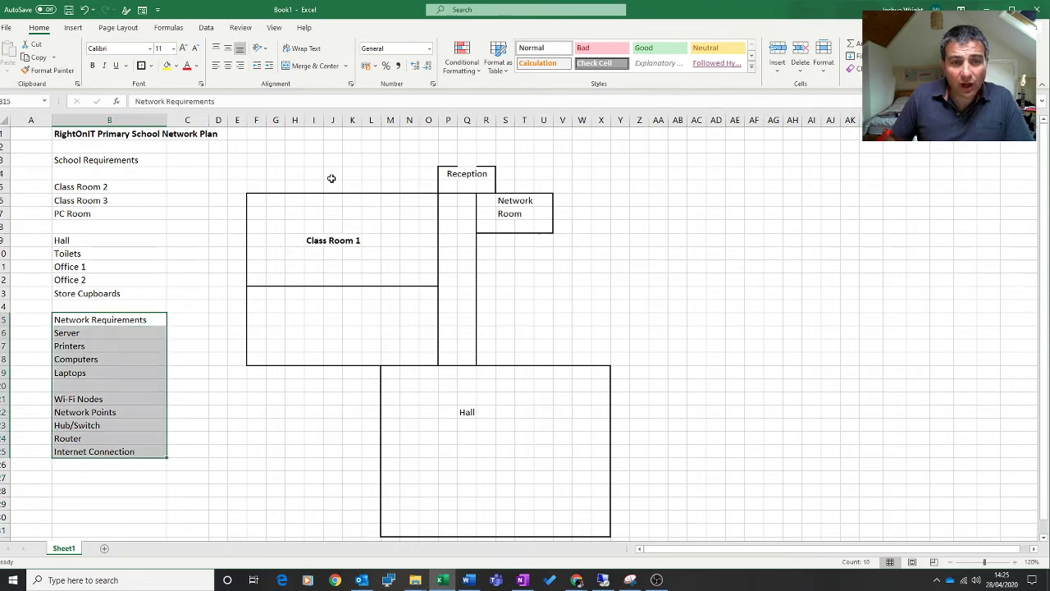
Open the icon library for insertion and show the Technology And Electronics category
left_click(73, 28)
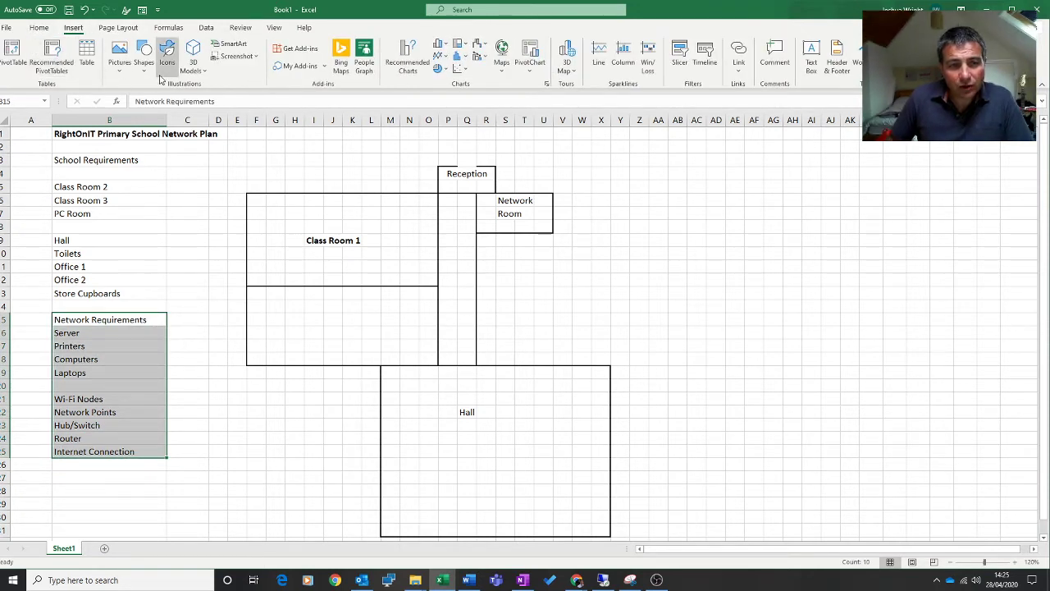
left_click(167, 59)
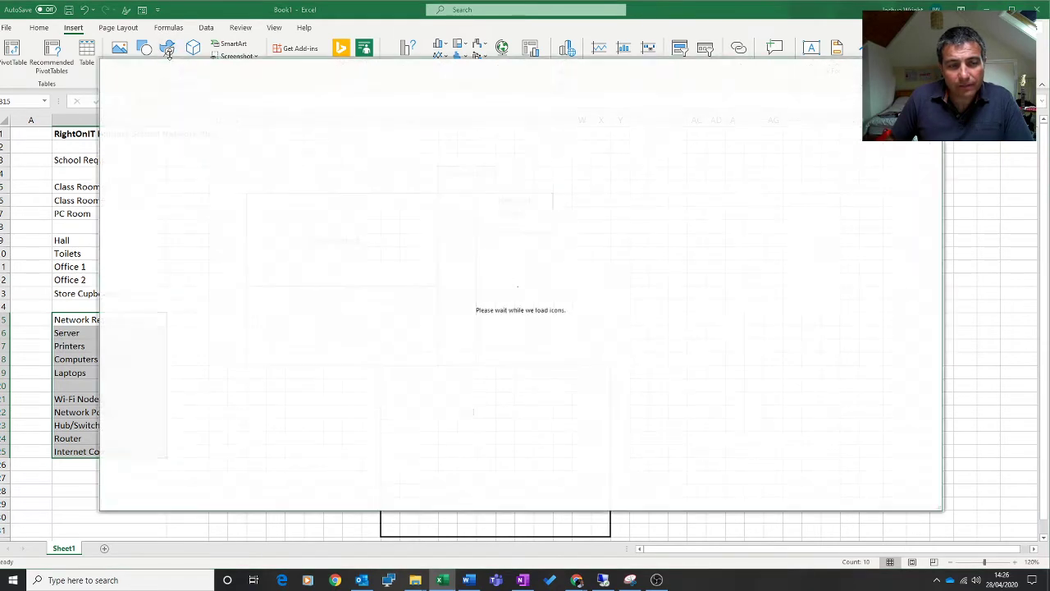
left_click_drag(465, 70, 481, 104)
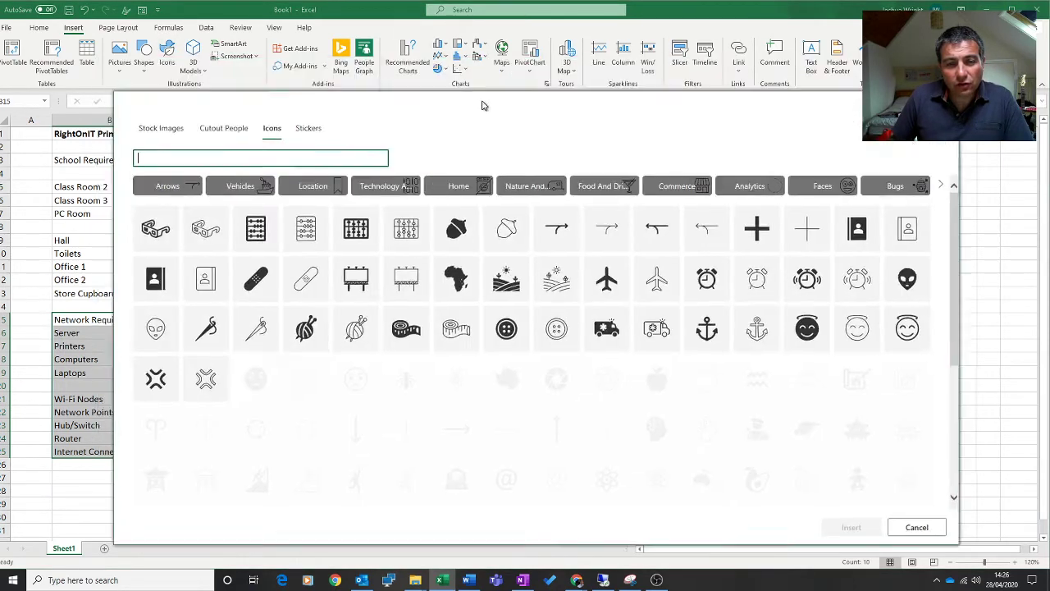
left_click(385, 190)
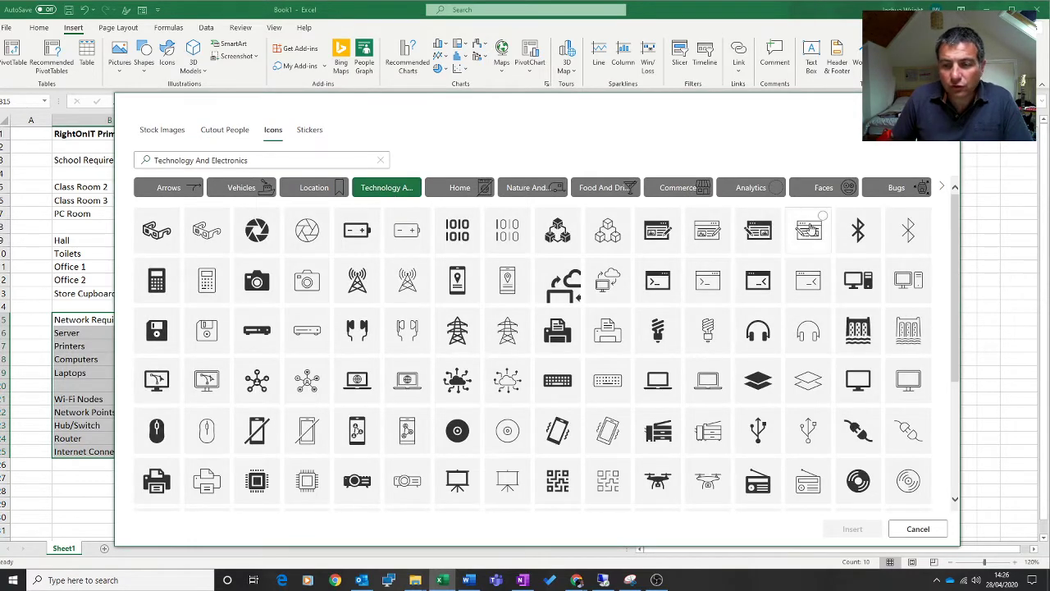
Insert the solid desktop computer, printer, photocopier, server, cable and wireless router icons together with the outline scanner icon
left_click(858, 280)
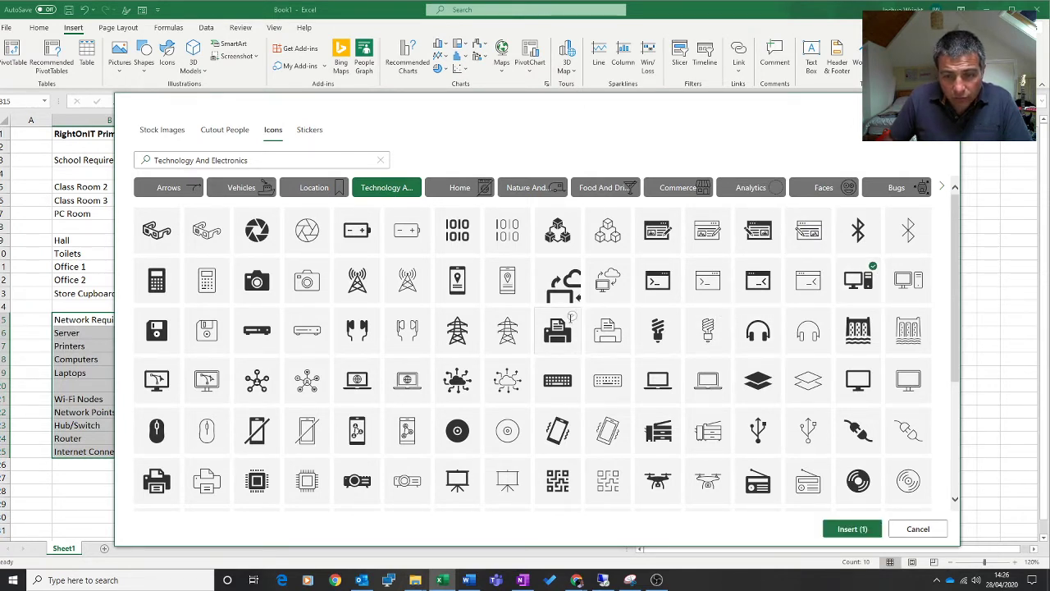
left_click(558, 328)
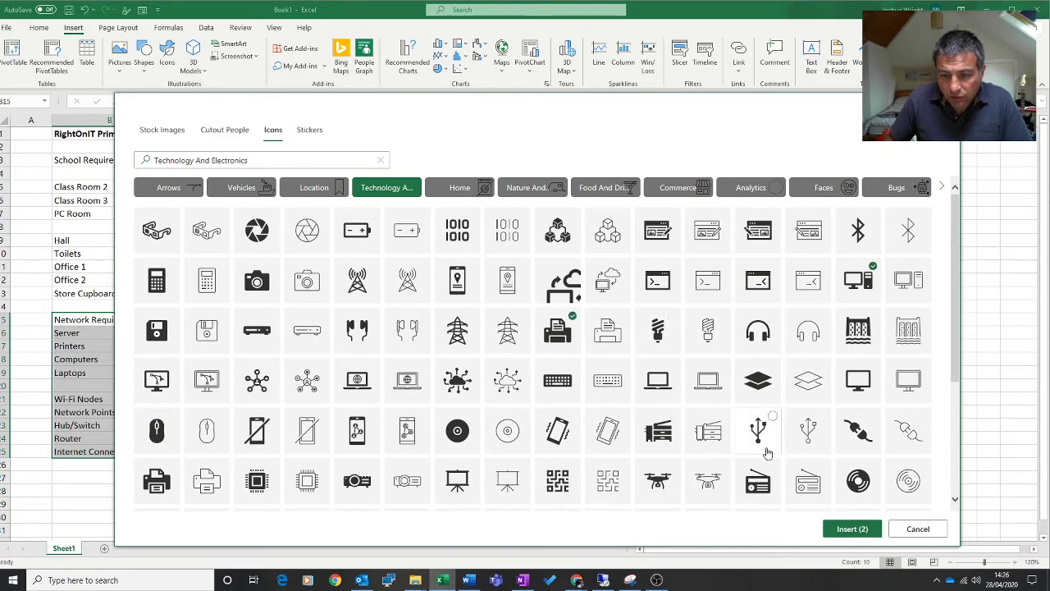
scroll(812, 463, "down", 2)
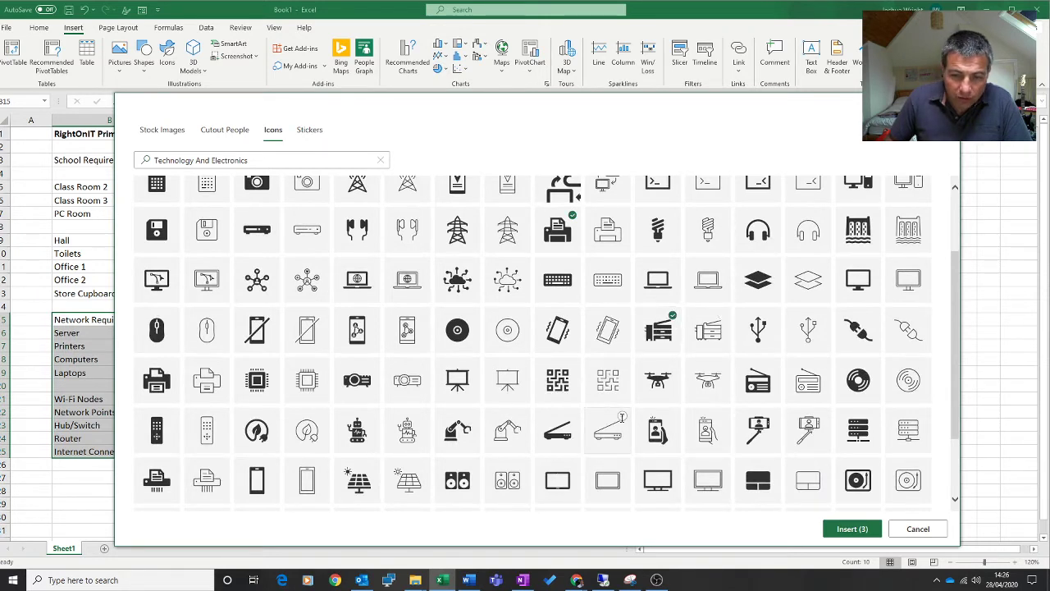
left_click(611, 431)
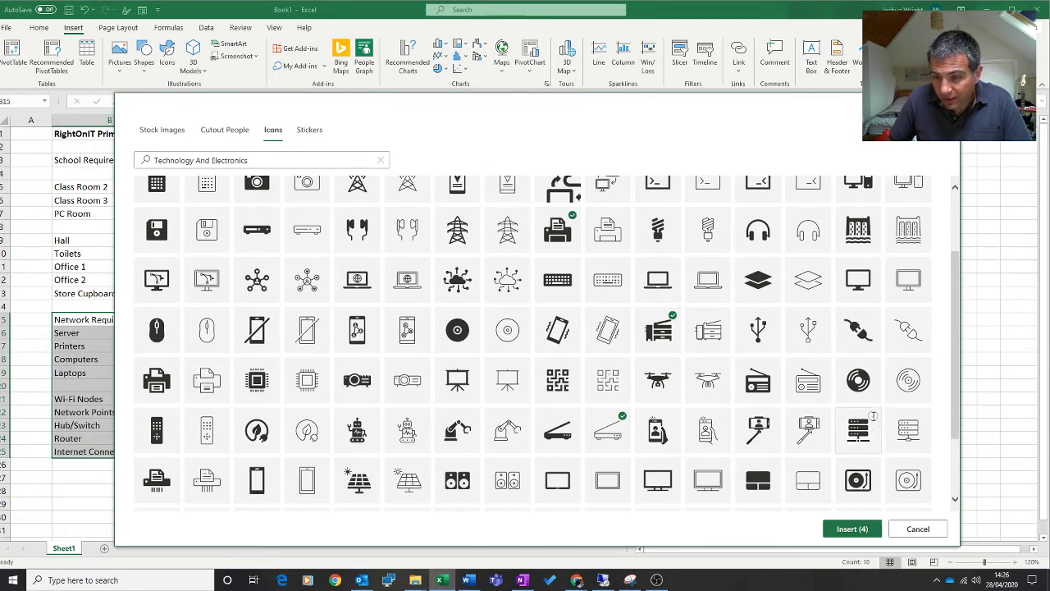
scroll(820, 447, "down", 2)
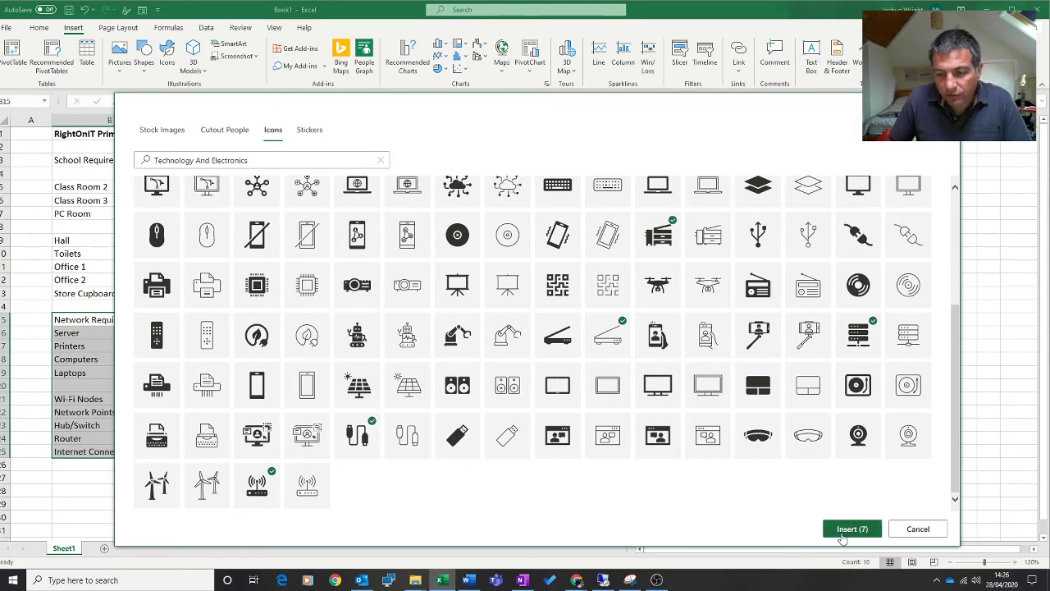
left_click(851, 530)
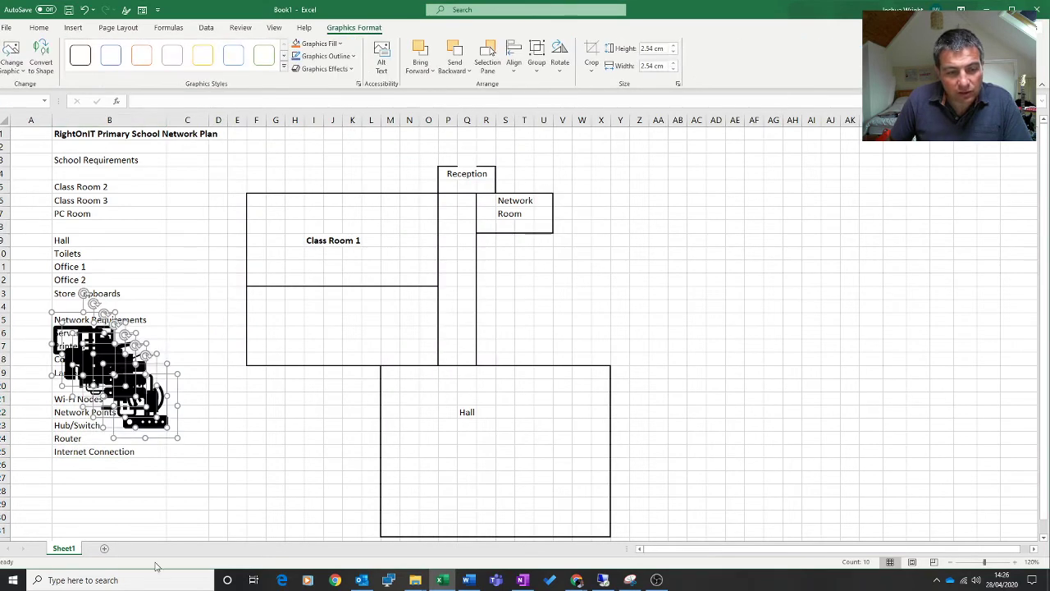
Move the wireless router icon to the empty cells beyond the Network Room, near AA15, and shrink it to about two rows high
left_click(166, 506)
left_click_drag(155, 436, 697, 313)
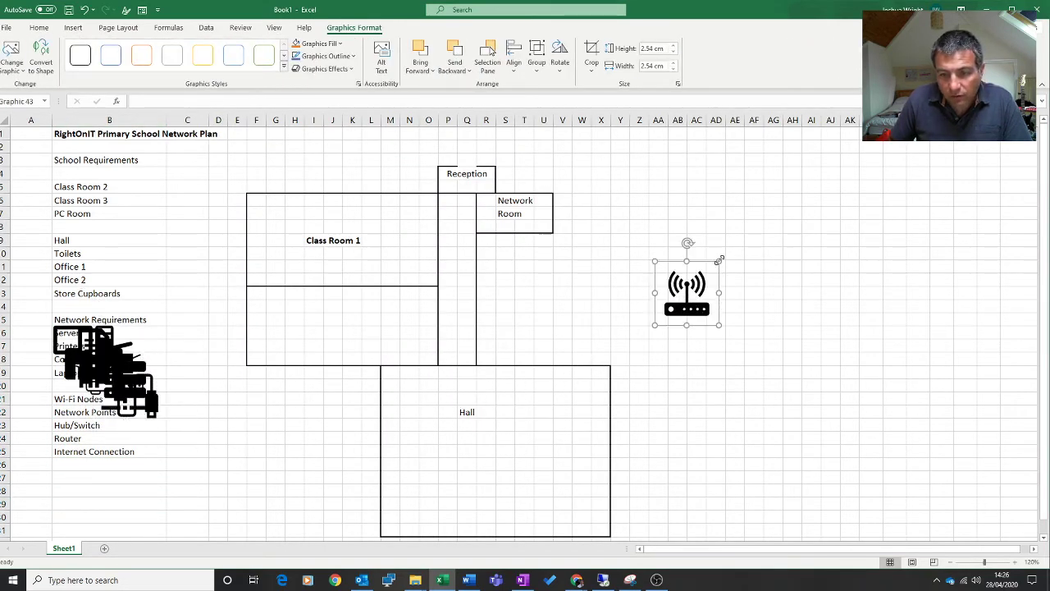
left_click_drag(718, 260, 675, 306)
left_click(715, 346)
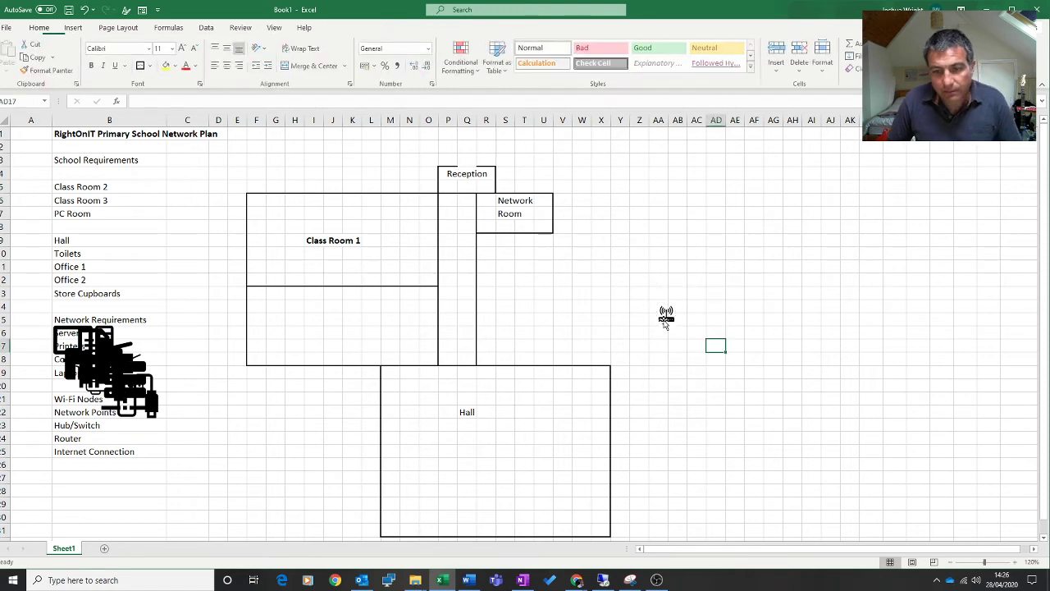
Copy the small wireless router icon and paste five copies starting at AF14
left_click(665, 321)
left_click(756, 309)
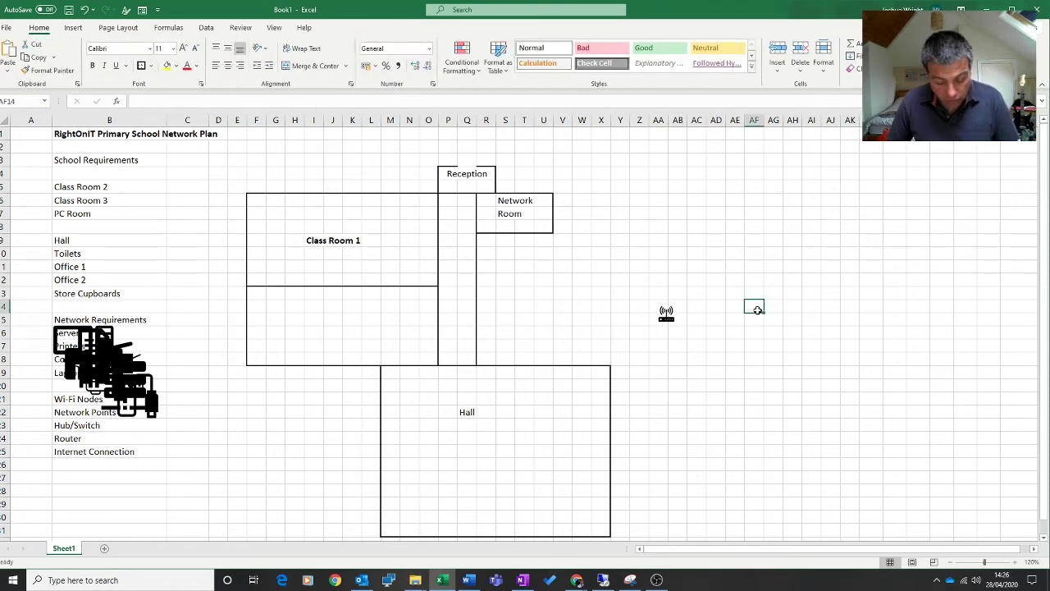
key("ctrl+v")
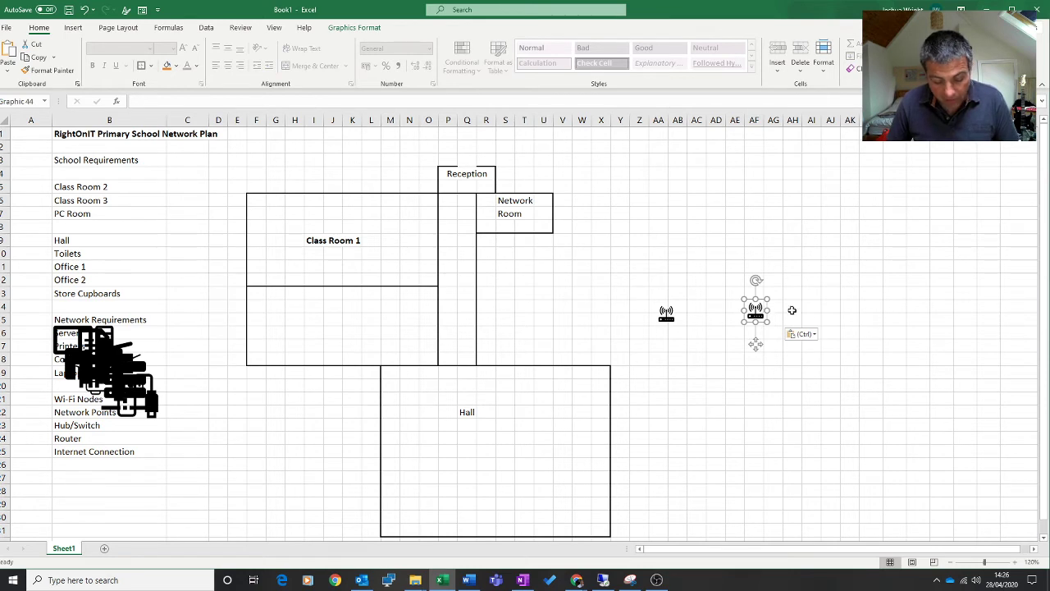
key("ctrl+v")
key("ctrl+v")
key("ctrl+v")
key("ctrl+v")
Place one wireless router icon each in the Hall, the room below Class Room 1, Class Room 1 and the upper corridor
left_click_drag(796, 386, 491, 553)
left_click_drag(666, 315, 340, 349)
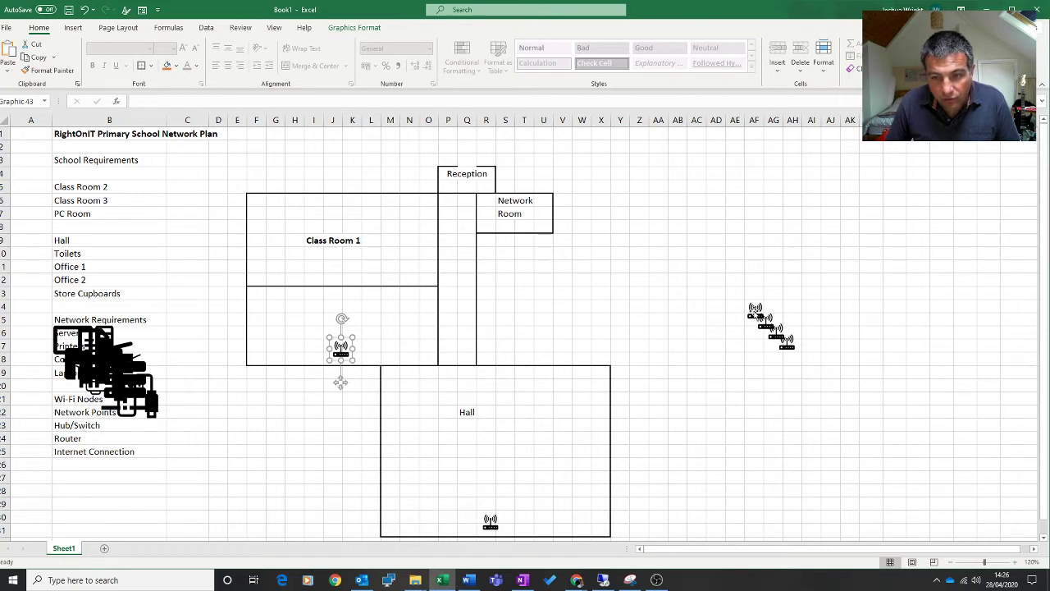
left_click_drag(754, 313, 333, 210)
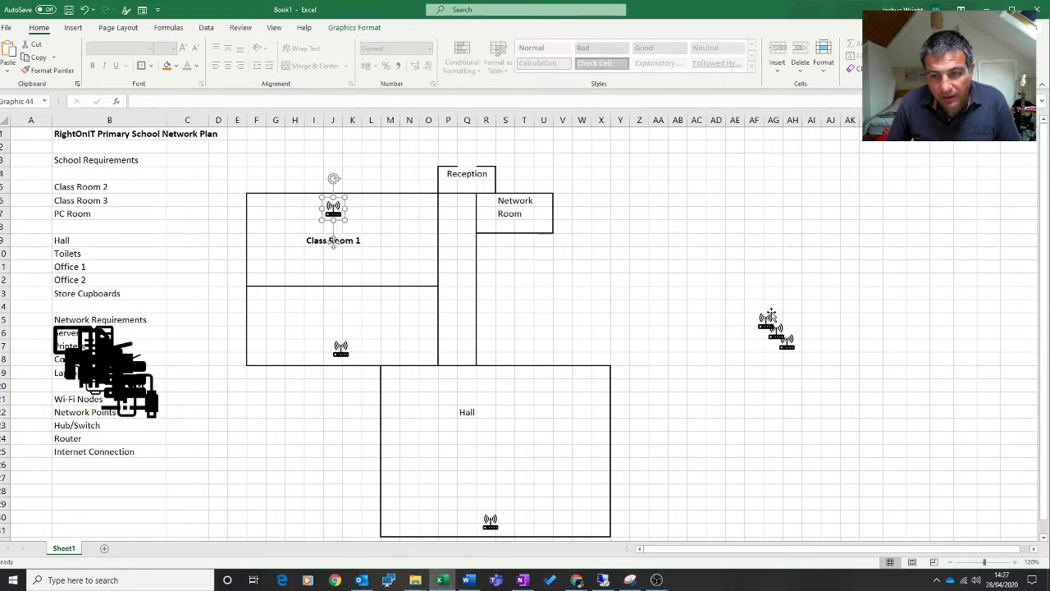
left_click_drag(769, 314, 460, 204)
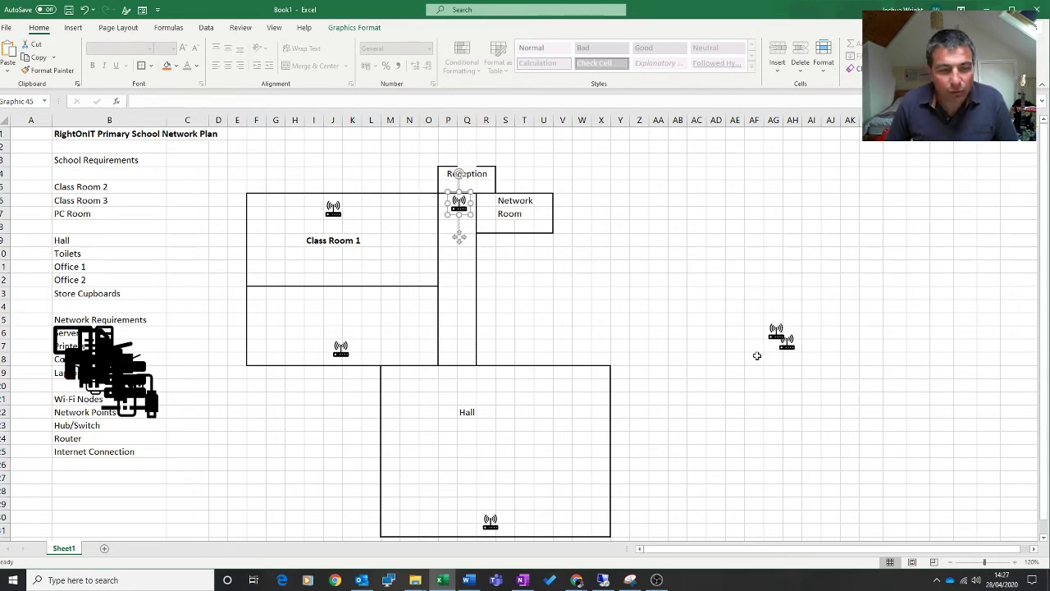
Place a reduced cable icon just above the Network Room and a reduced server icon in the room below Class Room 1
left_click_drag(137, 417, 509, 173)
left_click_drag(123, 382, 768, 213)
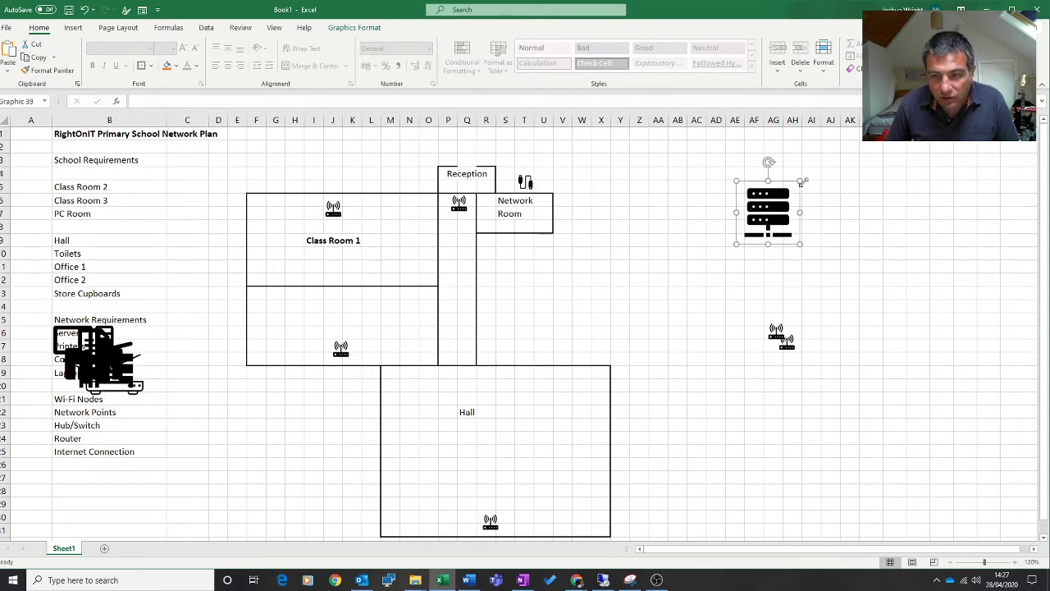
left_click_drag(799, 181, 768, 213)
left_click(810, 239)
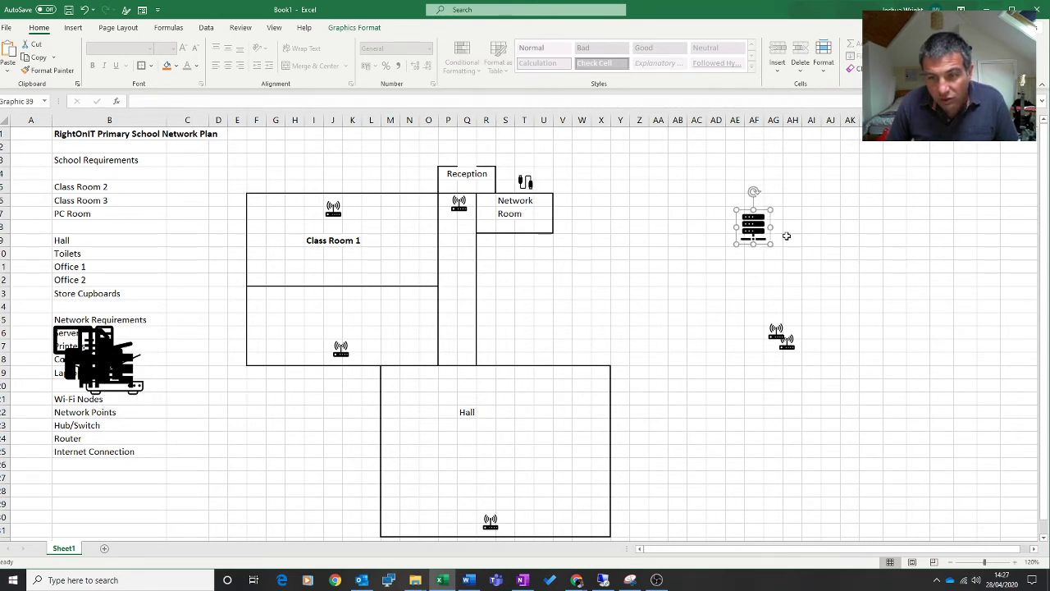
left_click(751, 228)
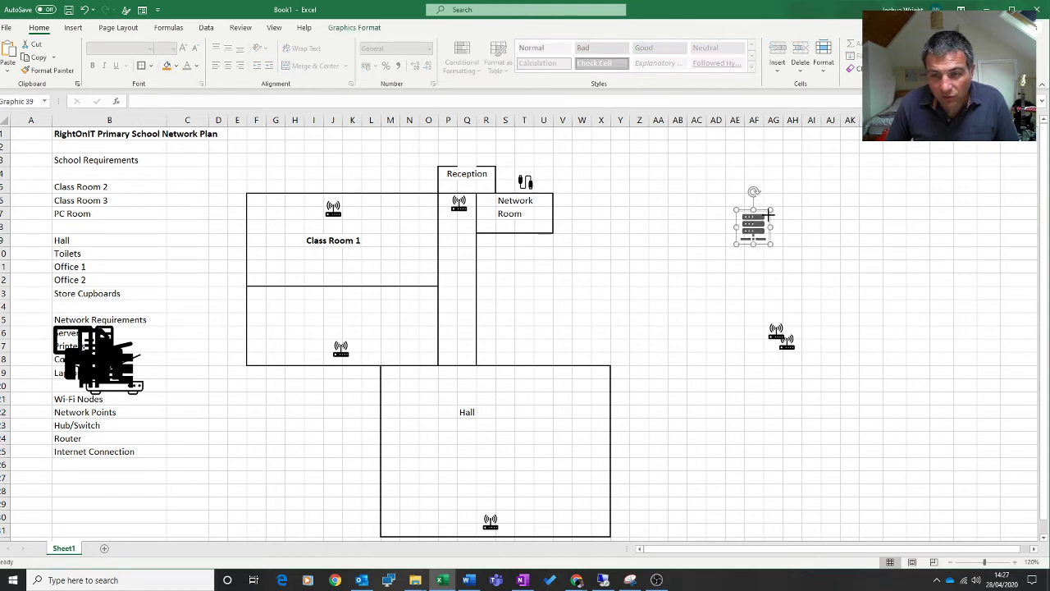
left_click_drag(750, 233, 425, 323)
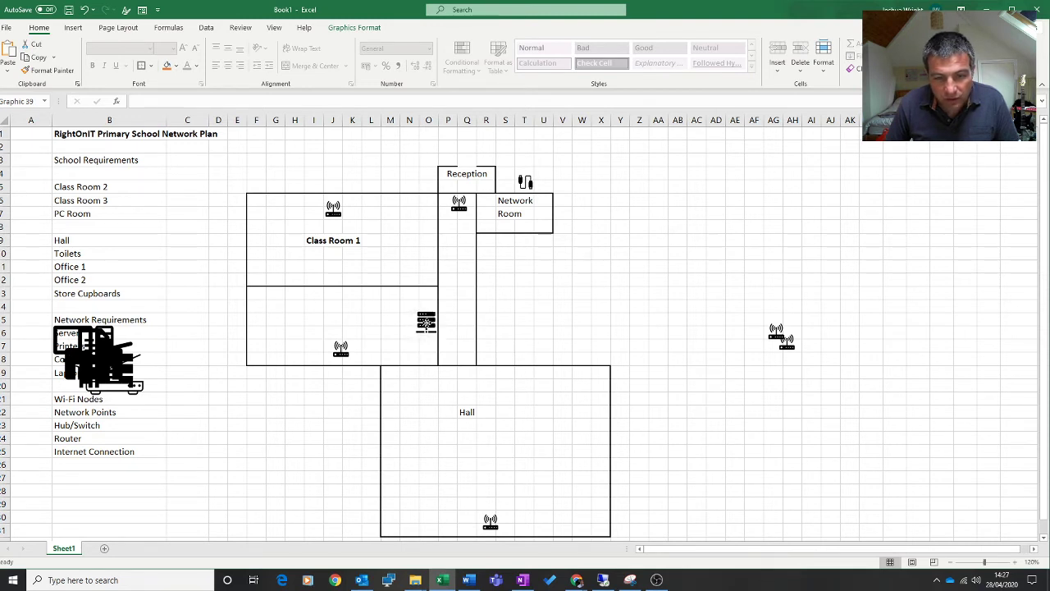
key("Escape")
Place a reduced scanner icon above the server in the room below Class Room 1 and a reduced photocopier icon in Reception
left_click_drag(147, 361, 213, 449)
left_click_drag(240, 397, 420, 296)
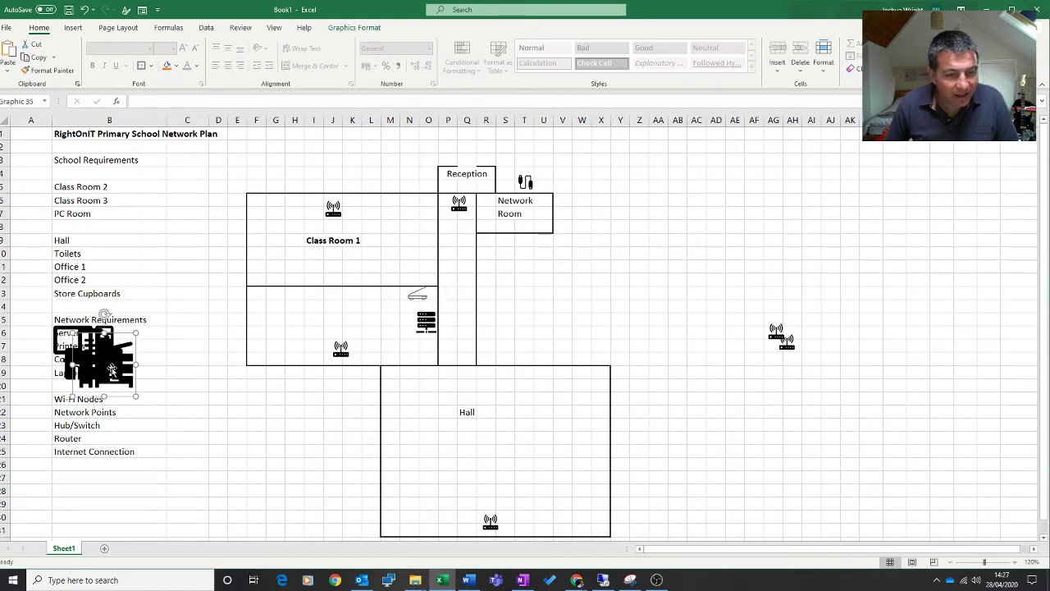
left_click_drag(98, 371, 204, 431)
left_click_drag(237, 386, 484, 210)
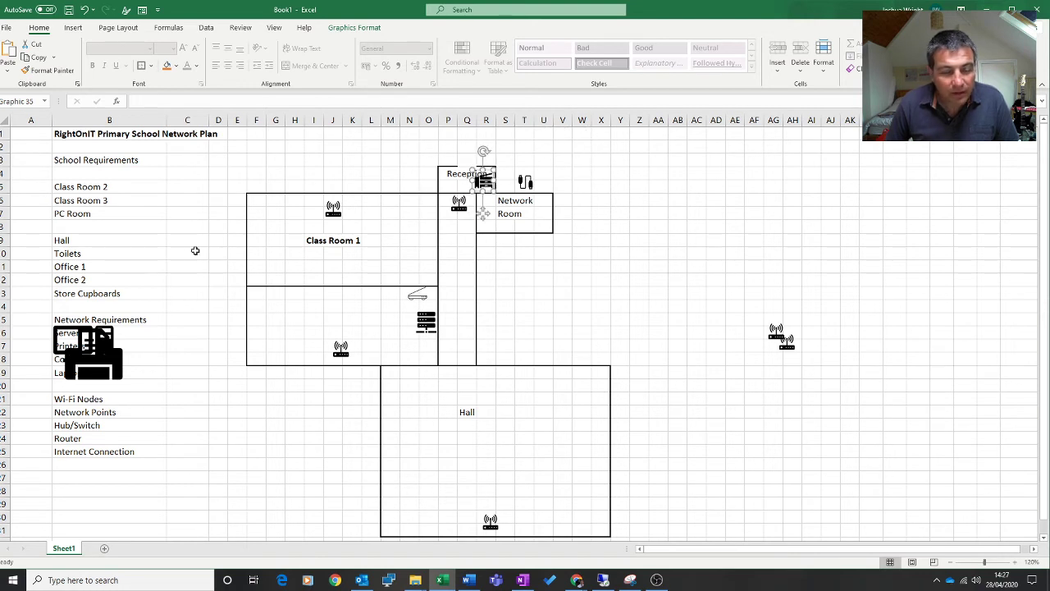
Shrink the printer icon and place it in the lower corner of Class Room 1 beside the corridor
left_click_drag(91, 361, 217, 423)
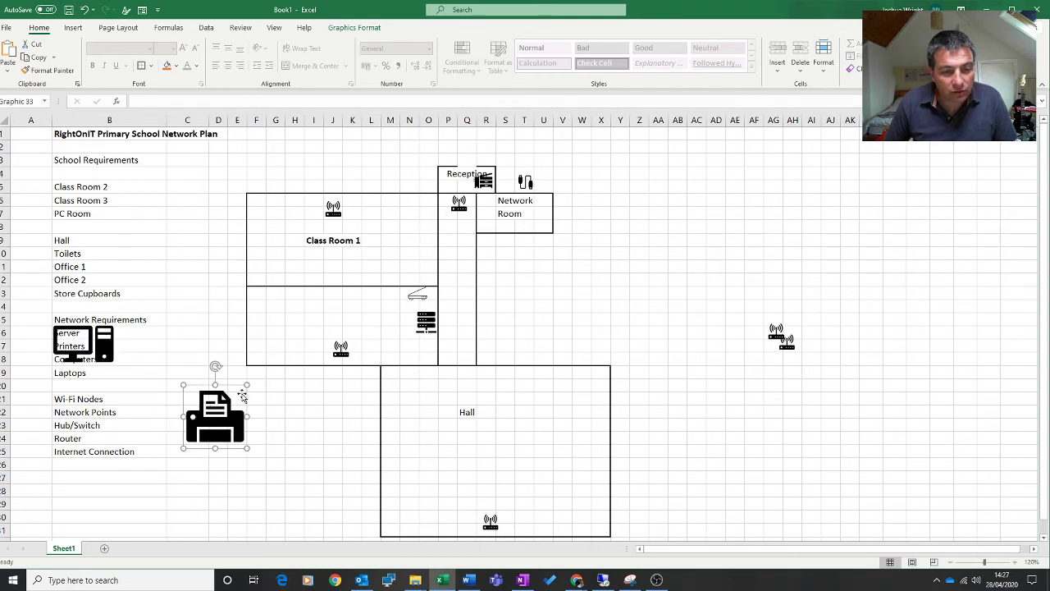
left_click_drag(249, 385, 234, 417)
left_click_drag(211, 433, 432, 264)
Place a small copy of the computer icon at F13 in the room below Class Room 1 and paste five more copies
left_click(104, 332)
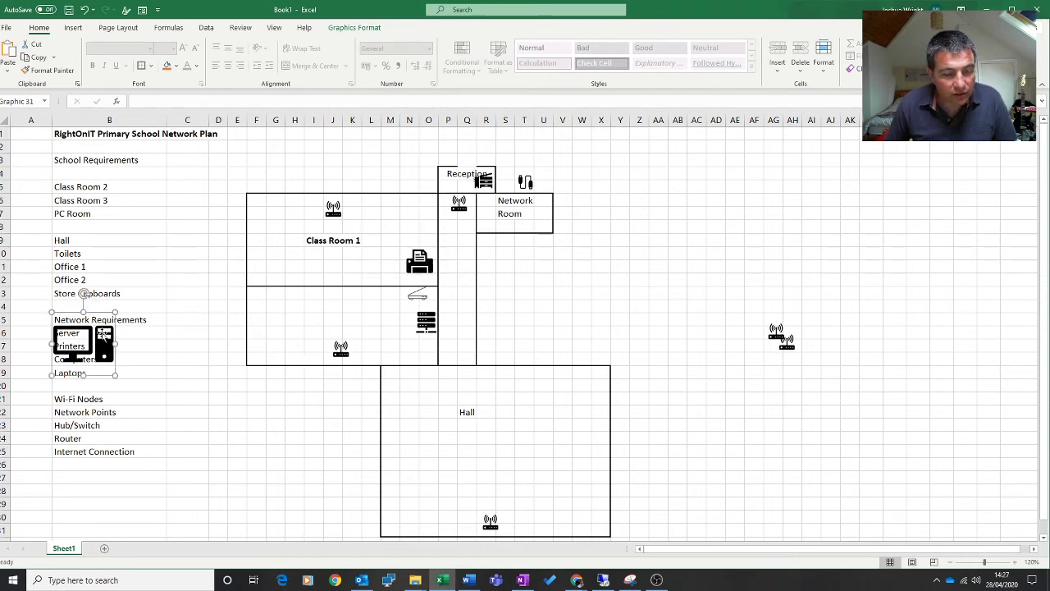
left_click_drag(95, 354, 262, 297)
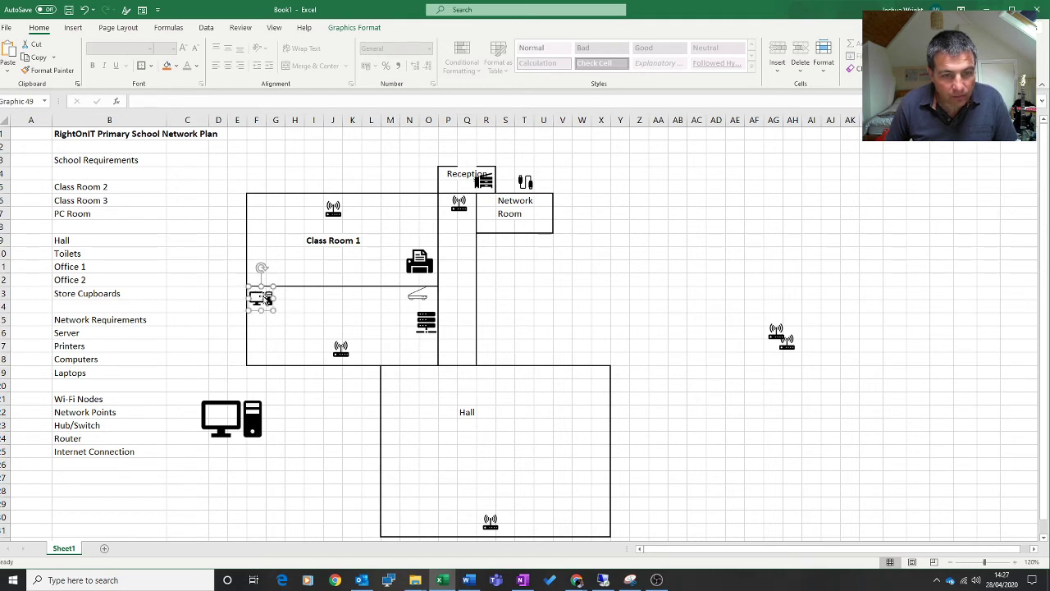
key("ctrl+c")
key("ctrl+v")
key("ctrl+v")
key("ctrl+v")
key("ctrl+v")
key("ctrl+v")
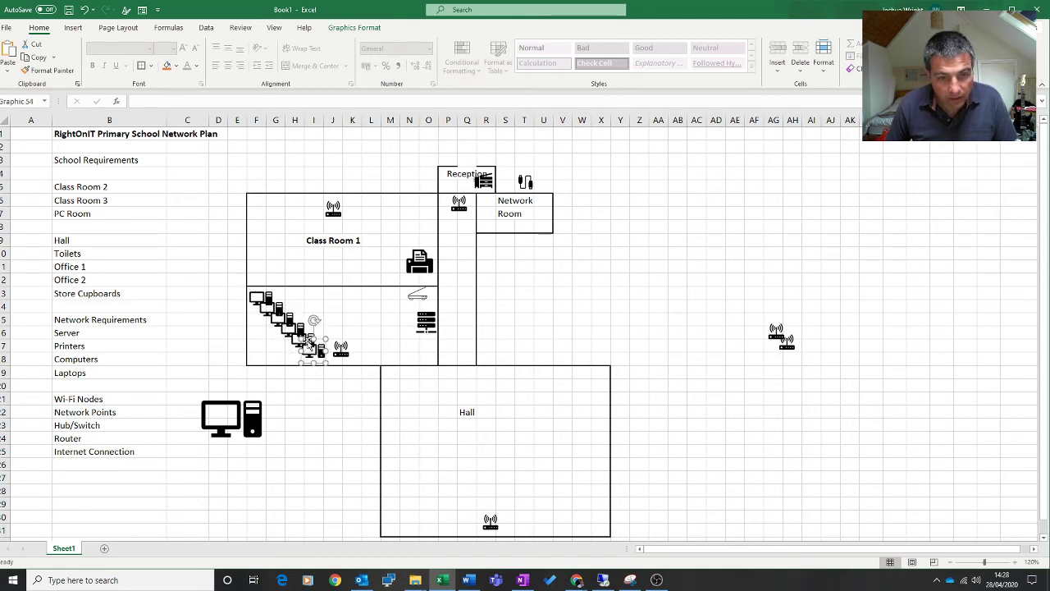
Spread the pasted computer icons along the upper, outer and lower walls of the room below Class Room 1
left_click_drag(315, 340, 316, 296)
left_click_drag(301, 339, 291, 367)
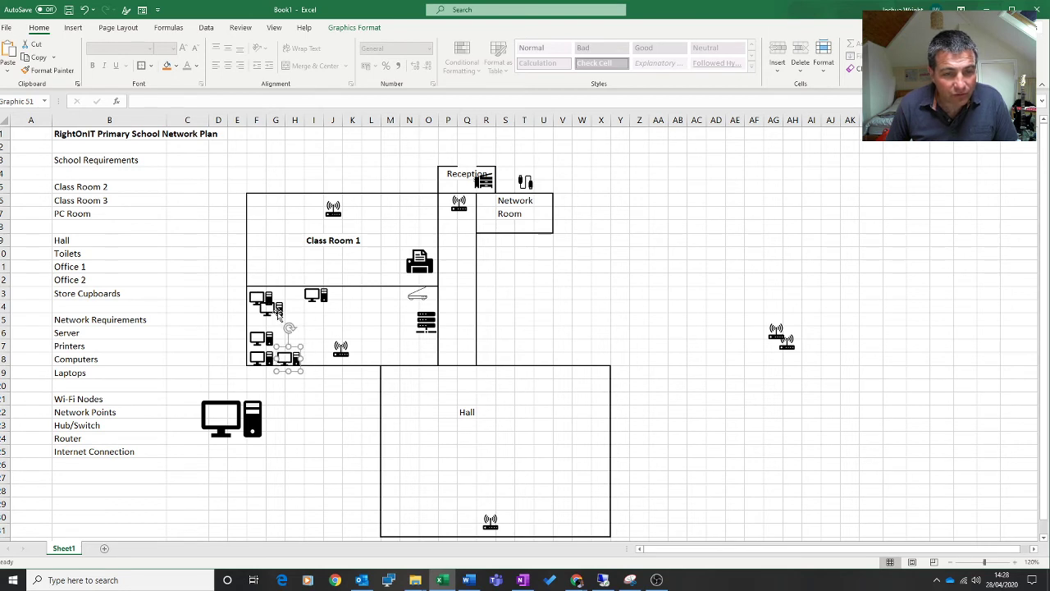
left_click_drag(274, 310, 288, 299)
Enter X10 in K13 beside the upper row of computer icons
left_click(356, 297)
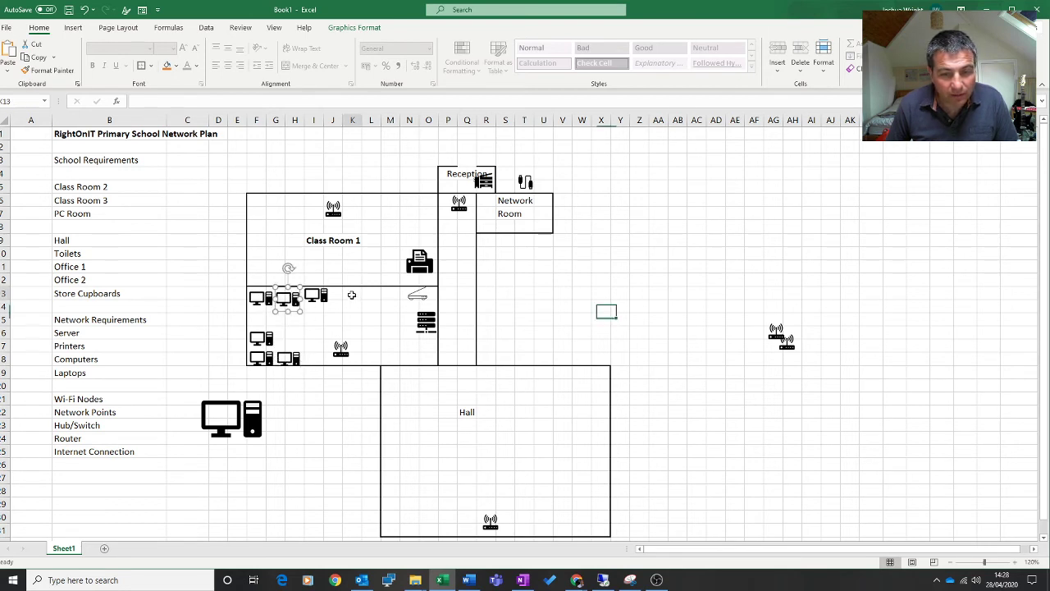
type("X10")
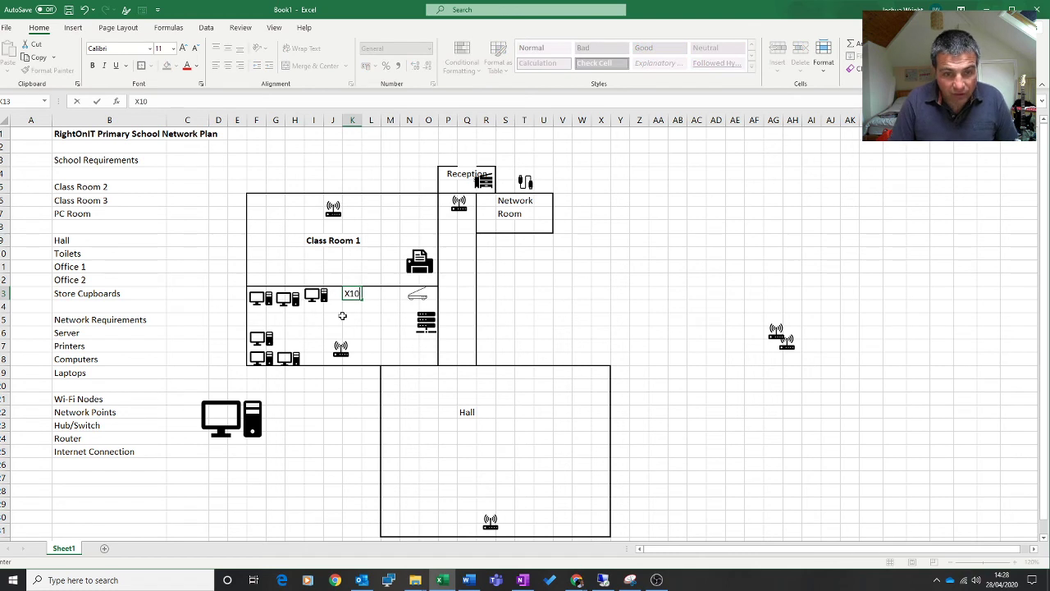
key("Return")
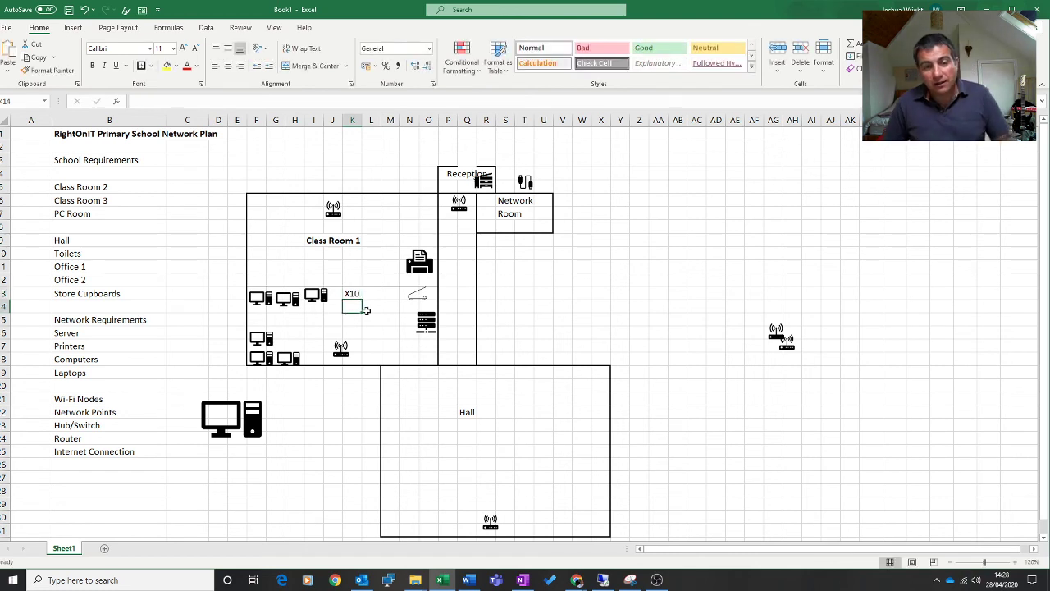